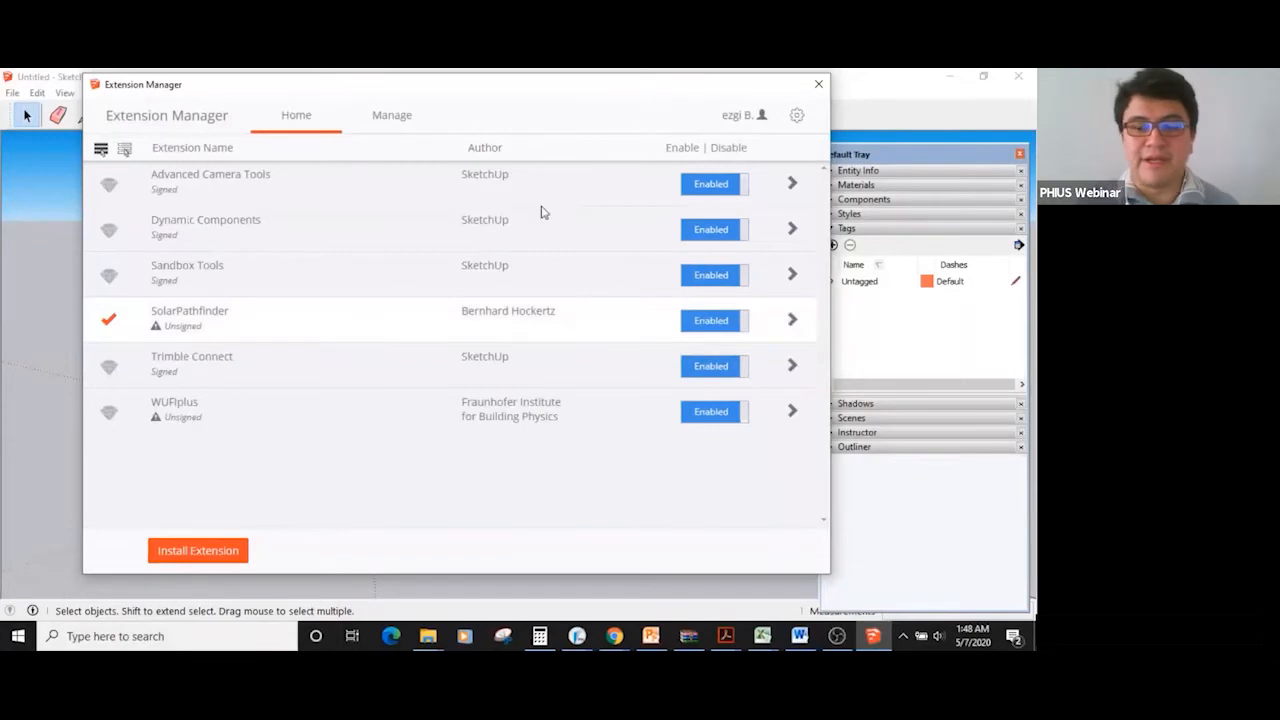
Close the Extension Manager, show the Solar Pathfinder toolbar and move it clear of the Default Tray
{"action": "left_click", "coordinate": [818, 86]}
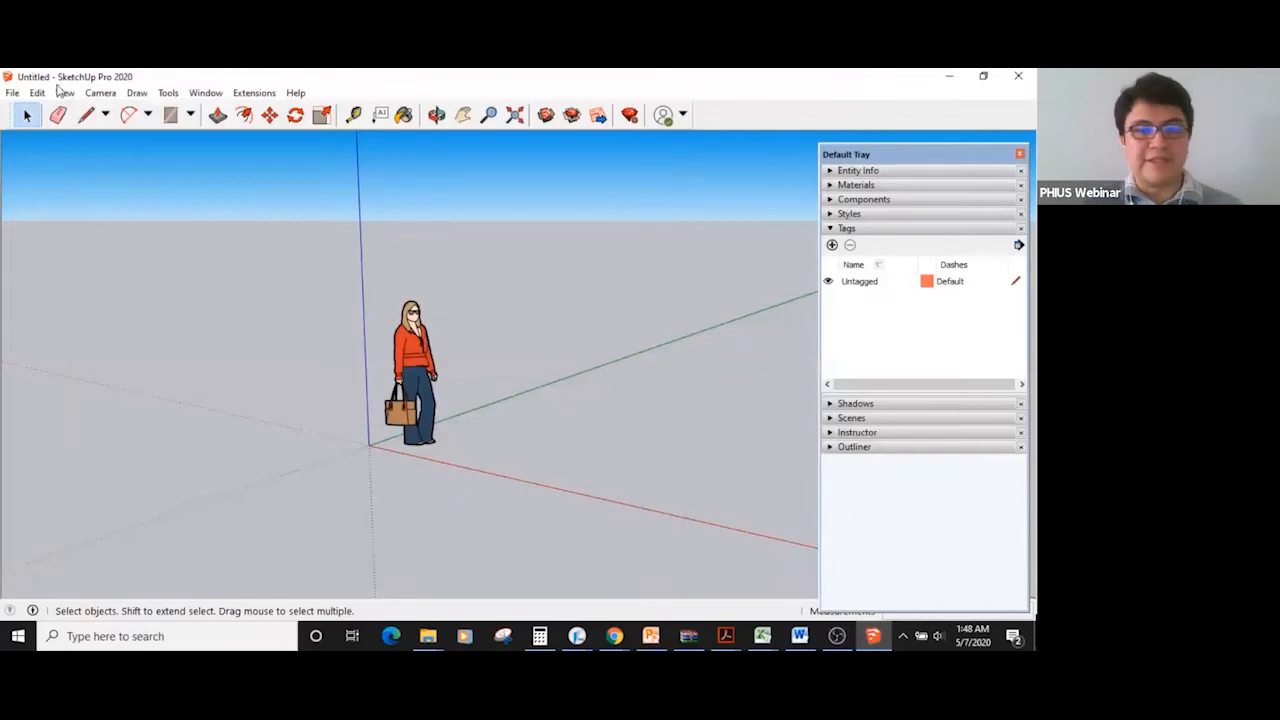
{"action": "left_click", "coordinate": [63, 92]}
{"action": "left_click", "coordinate": [90, 110]}
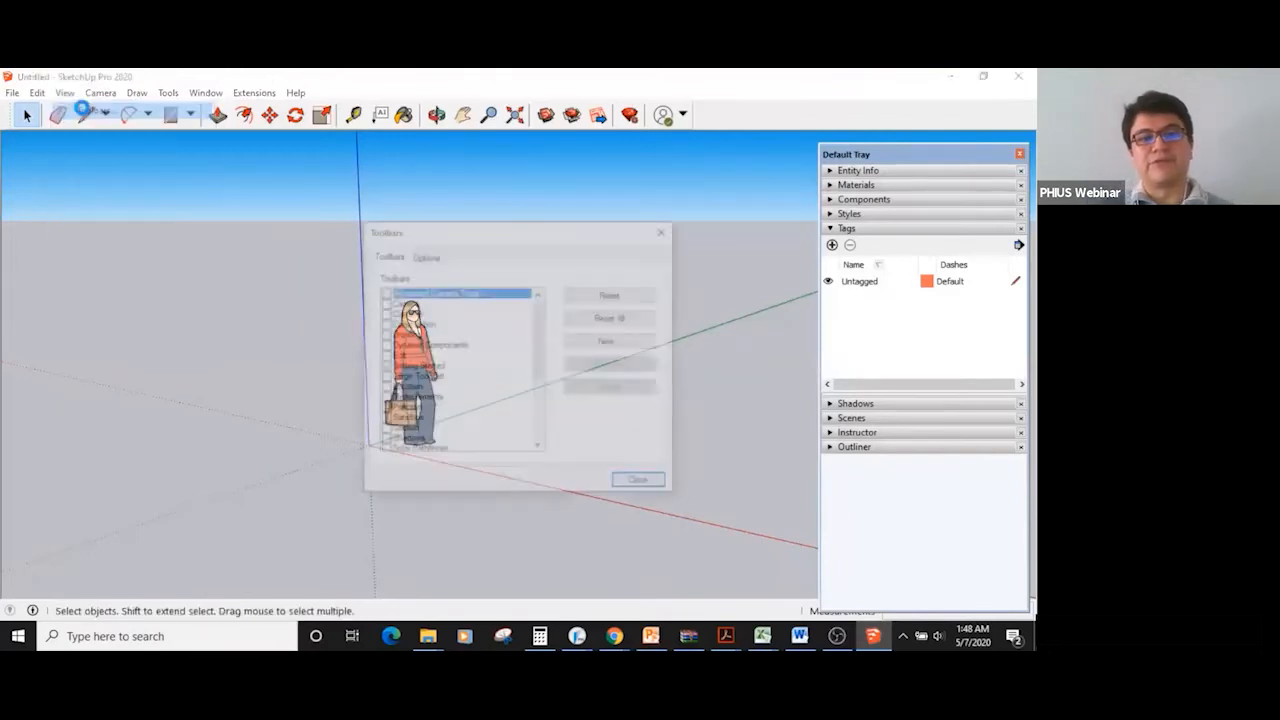
{"action": "scroll", "coordinate": [445, 345], "scroll_direction": "down", "scroll_amount": 3}
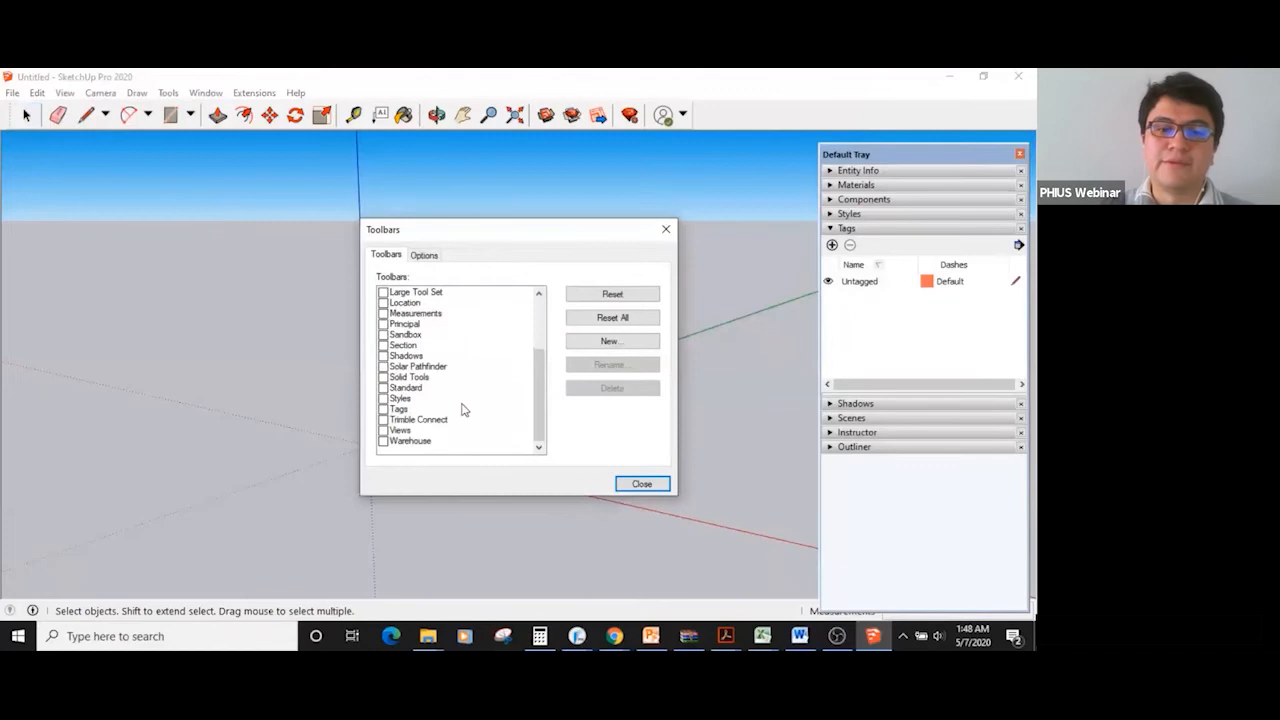
{"action": "left_click", "coordinate": [383, 366]}
{"action": "left_click", "coordinate": [636, 485]}
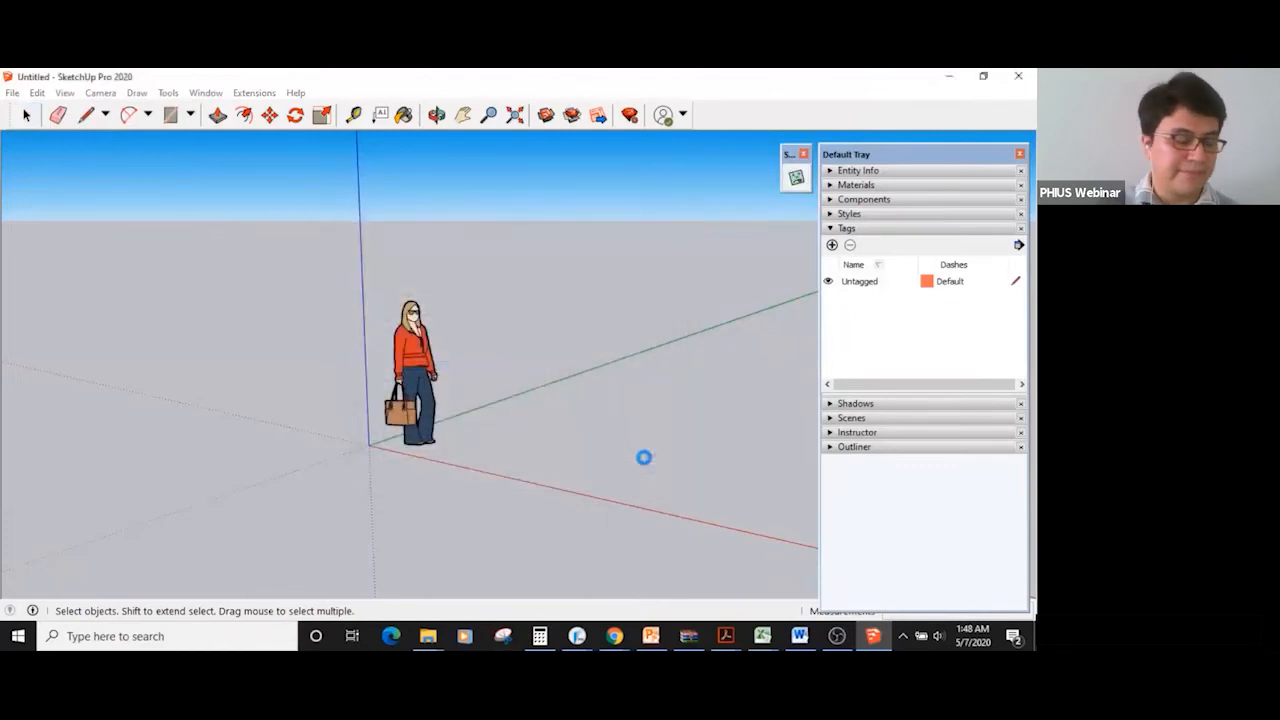
{"action": "left_click_drag", "start_coordinate": [790, 157], "coordinate": [726, 169]}
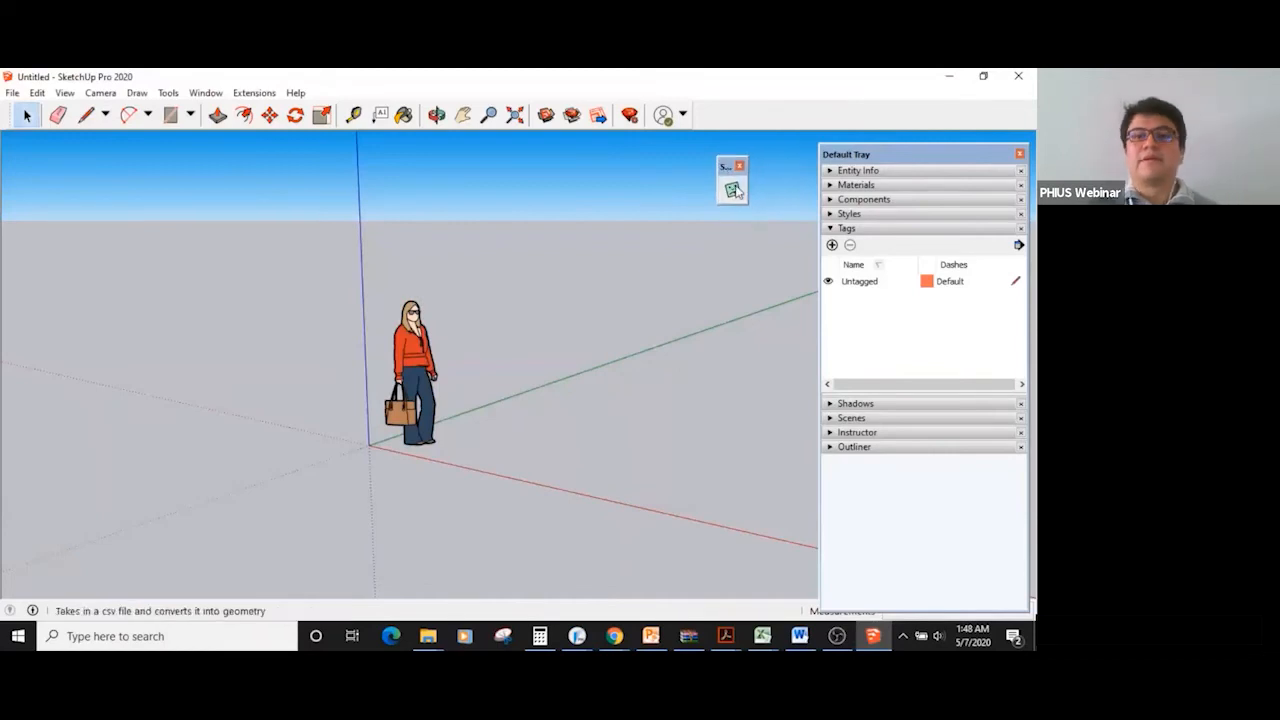
Delete the default human figure near the origin
{"action": "left_click", "coordinate": [420, 330]}
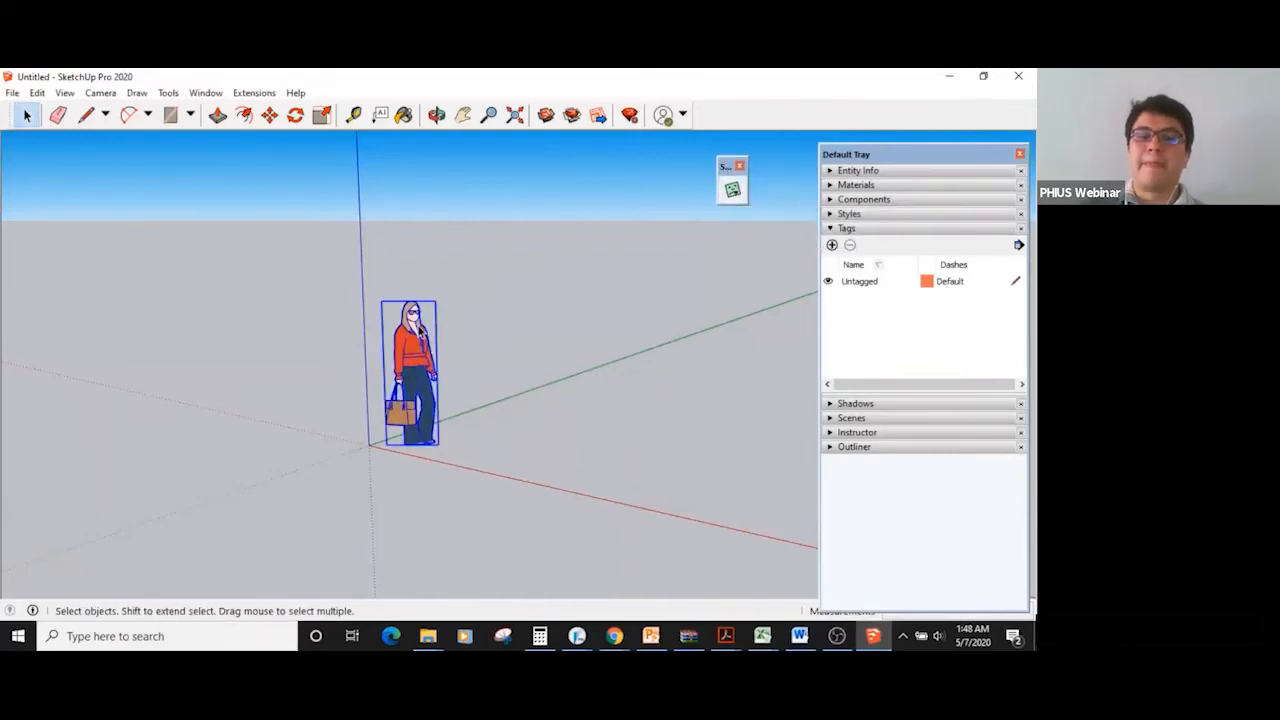
{"action": "key", "text": "Delete"}
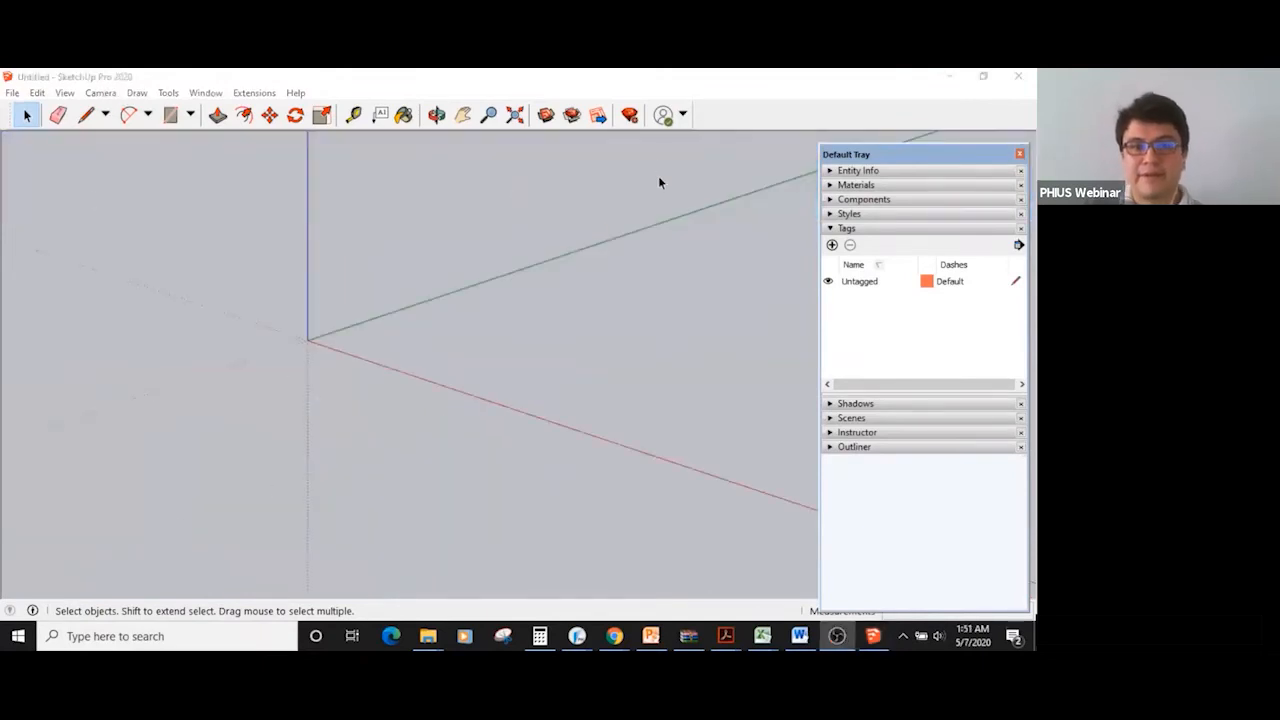
Import the summer shading file Site Shading_S_1646 with Solar Pathfinder from the Site Plan & Site Shading folder of 1646 Site Shading
{"action": "left_click", "coordinate": [733, 189]}
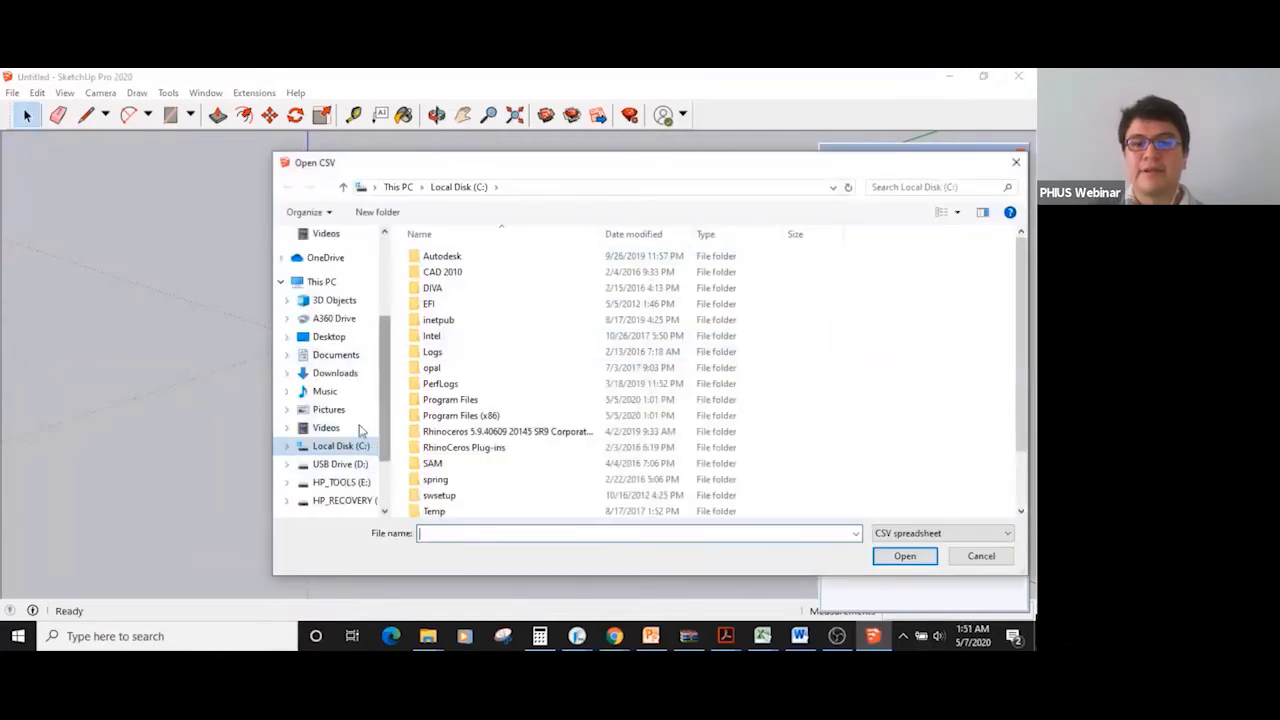
{"action": "left_click", "coordinate": [340, 356]}
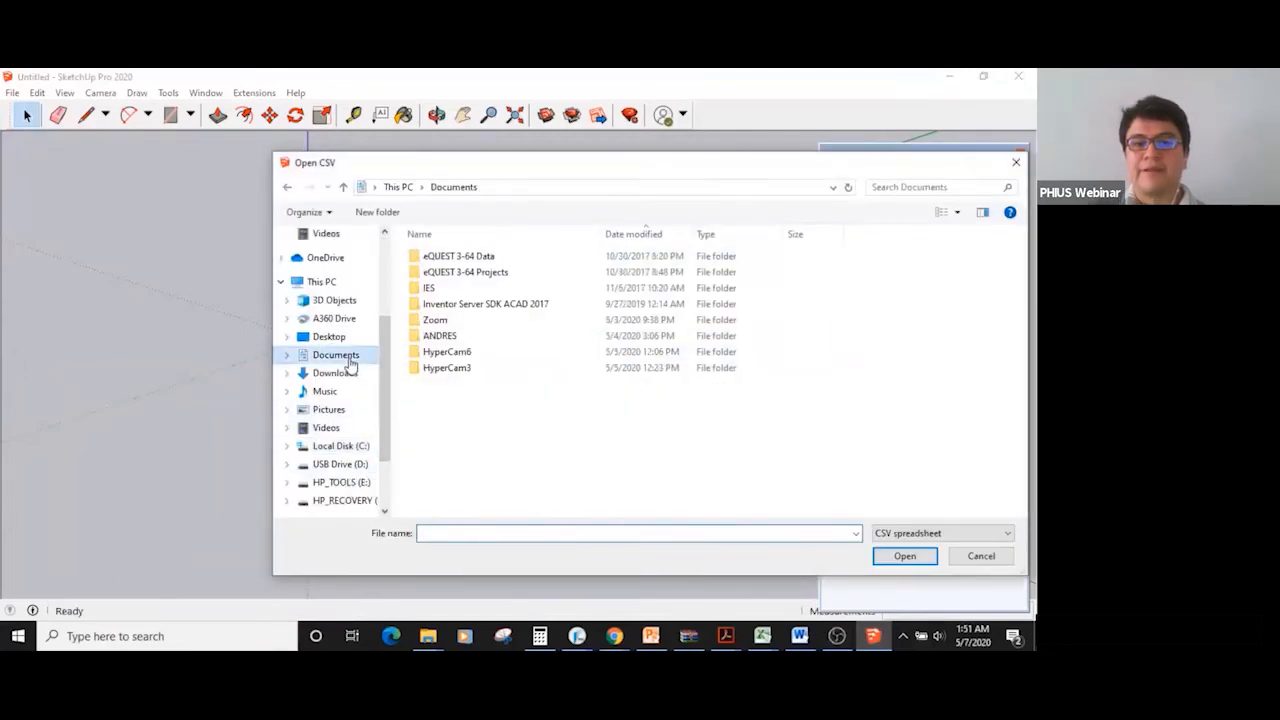
{"action": "double_click", "coordinate": [449, 338]}
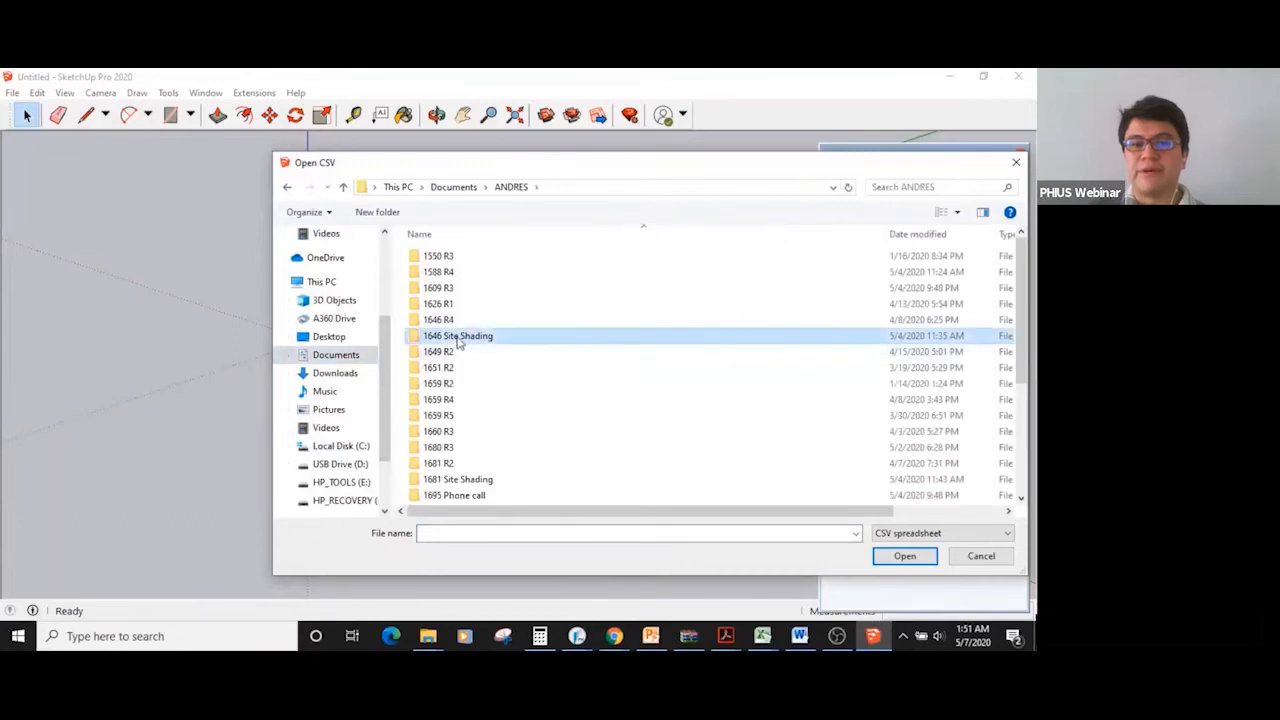
{"action": "double_click", "coordinate": [449, 340]}
{"action": "double_click", "coordinate": [447, 274]}
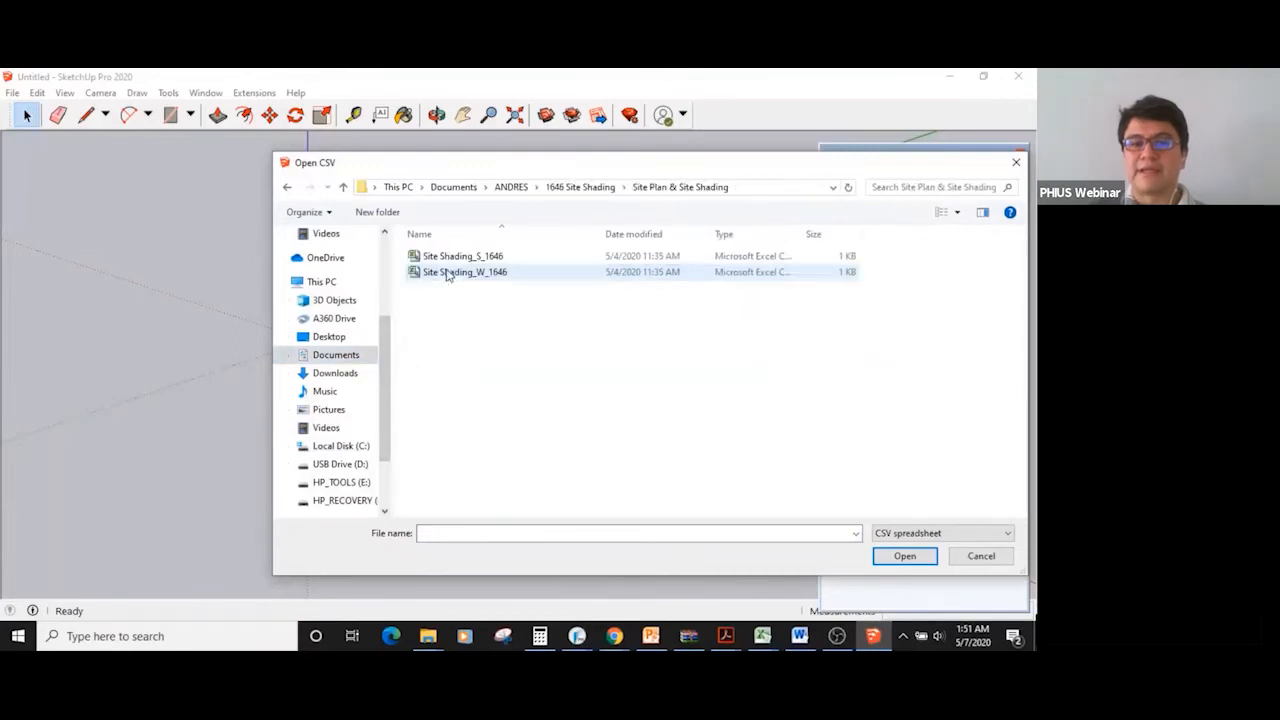
{"action": "double_click", "coordinate": [447, 273]}
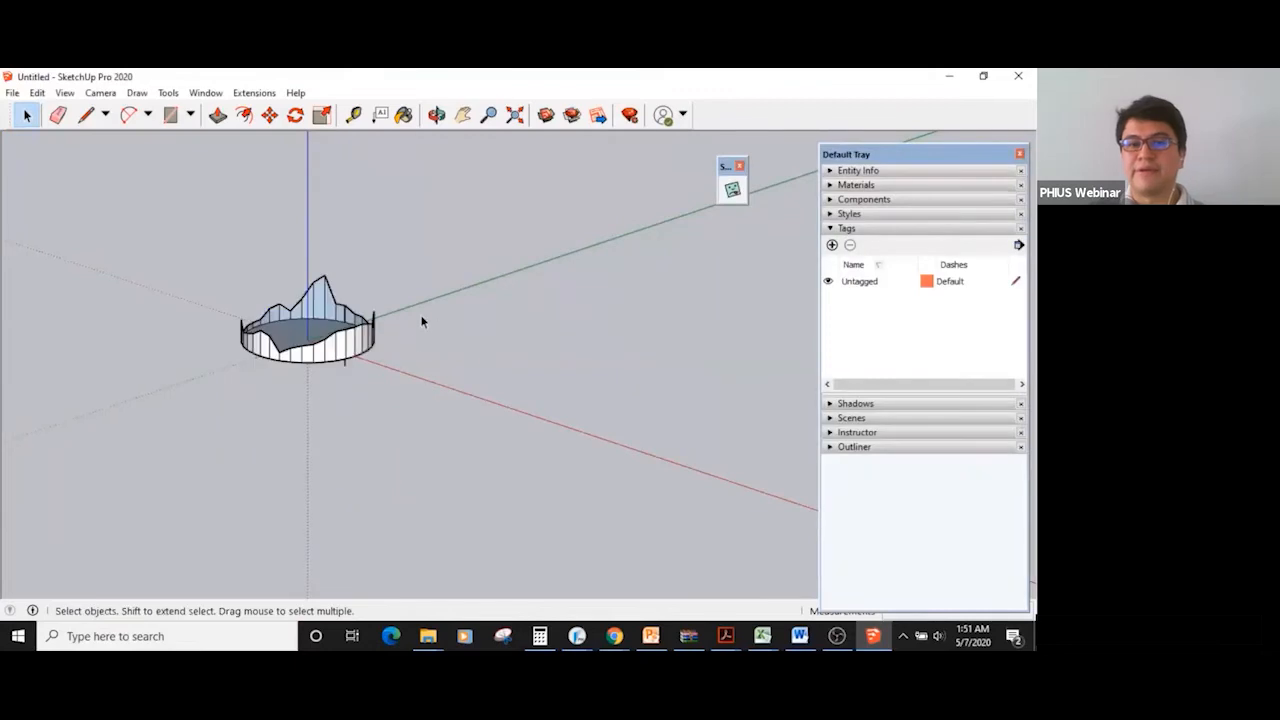
Import the winter shading file Site Shading_W_1646 with Solar Pathfinder from the same Site Plan & Site Shading folder
{"action": "left_click", "coordinate": [732, 189]}
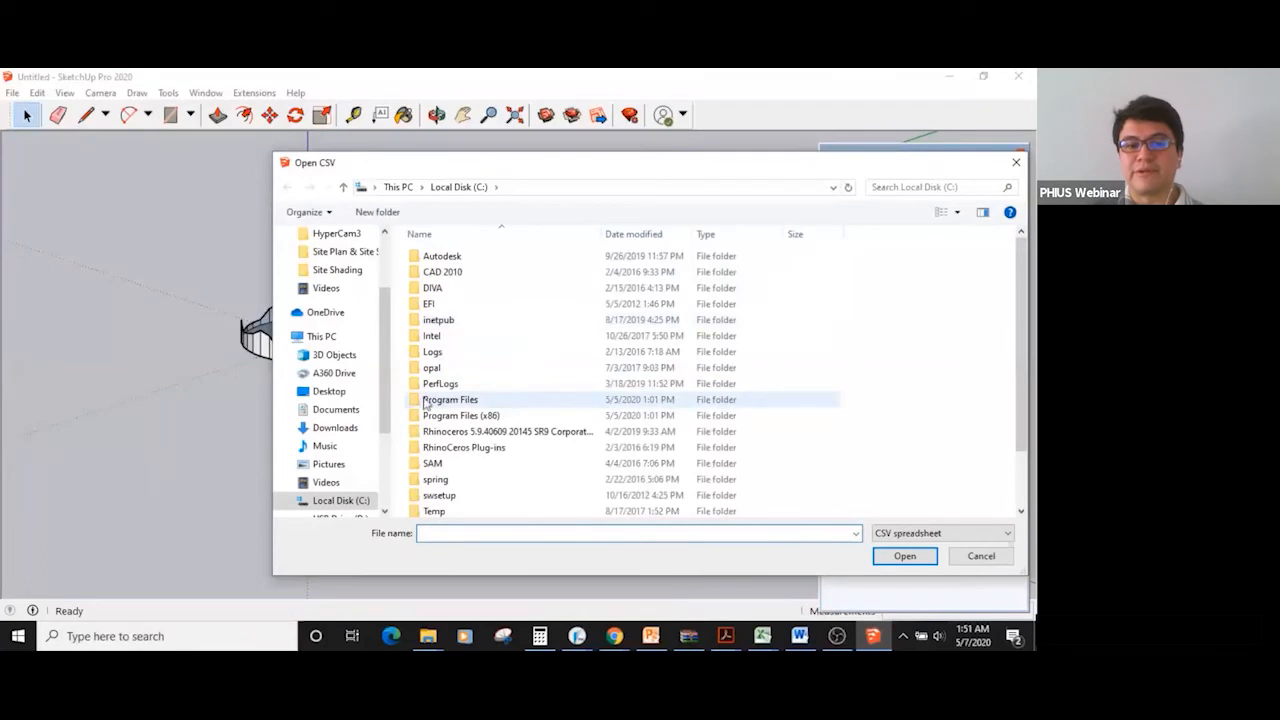
{"action": "left_click", "coordinate": [336, 409]}
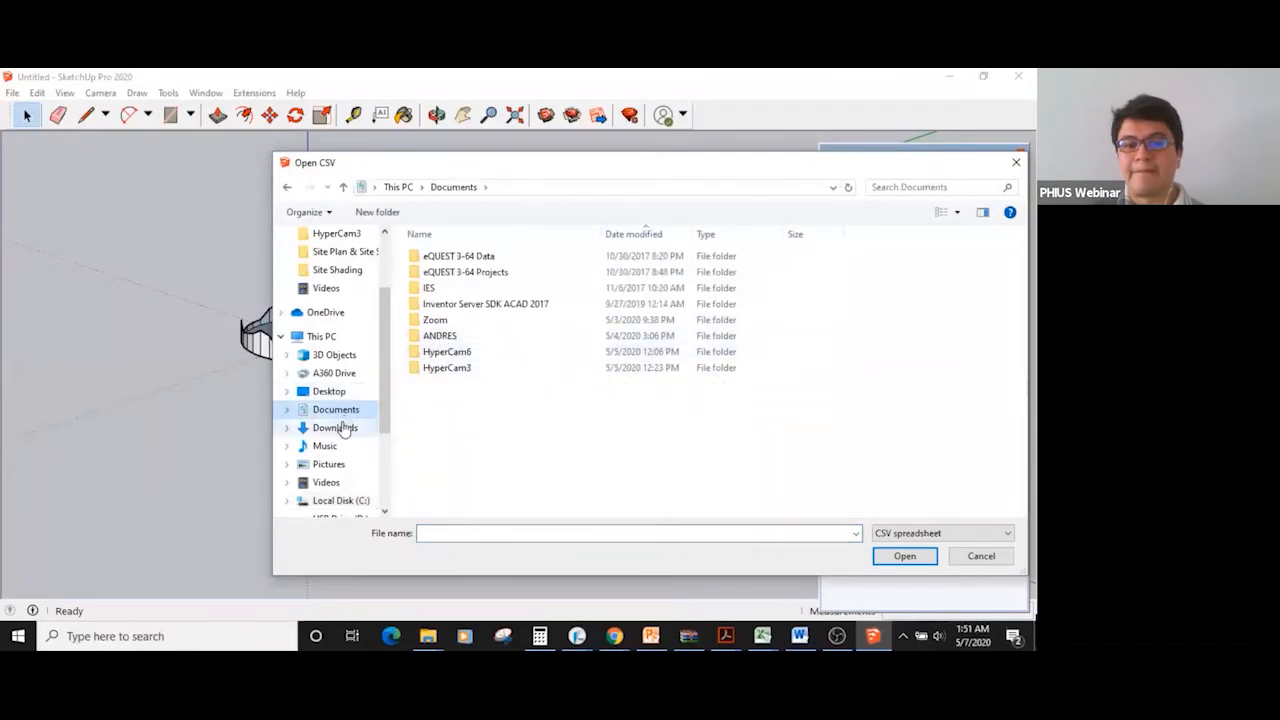
{"action": "left_click", "coordinate": [422, 345]}
{"action": "double_click", "coordinate": [423, 343]}
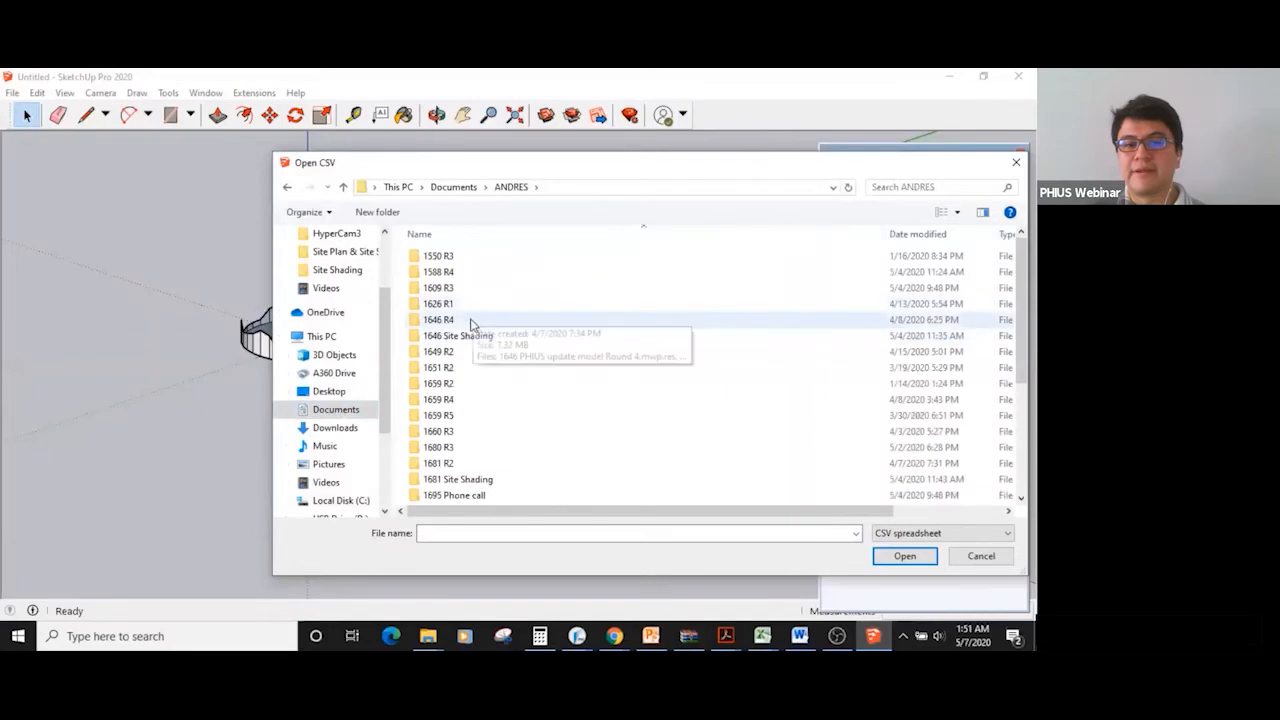
{"action": "double_click", "coordinate": [471, 336]}
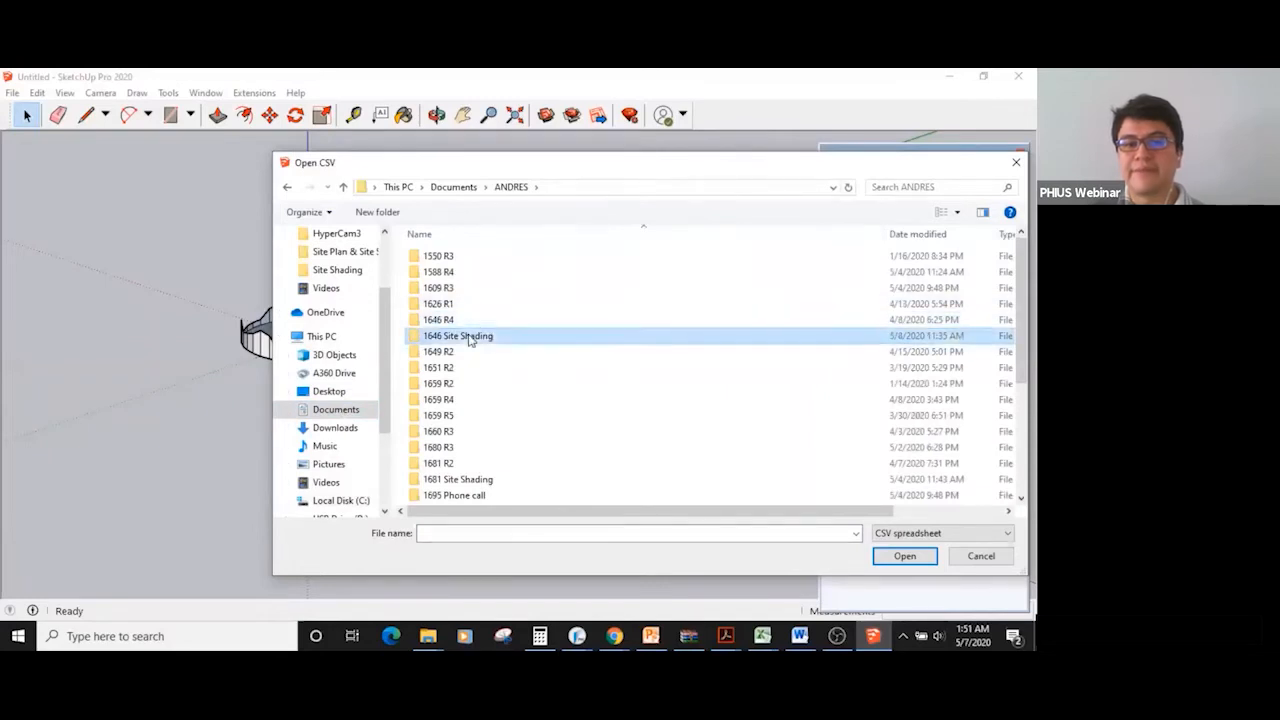
{"action": "double_click", "coordinate": [452, 272]}
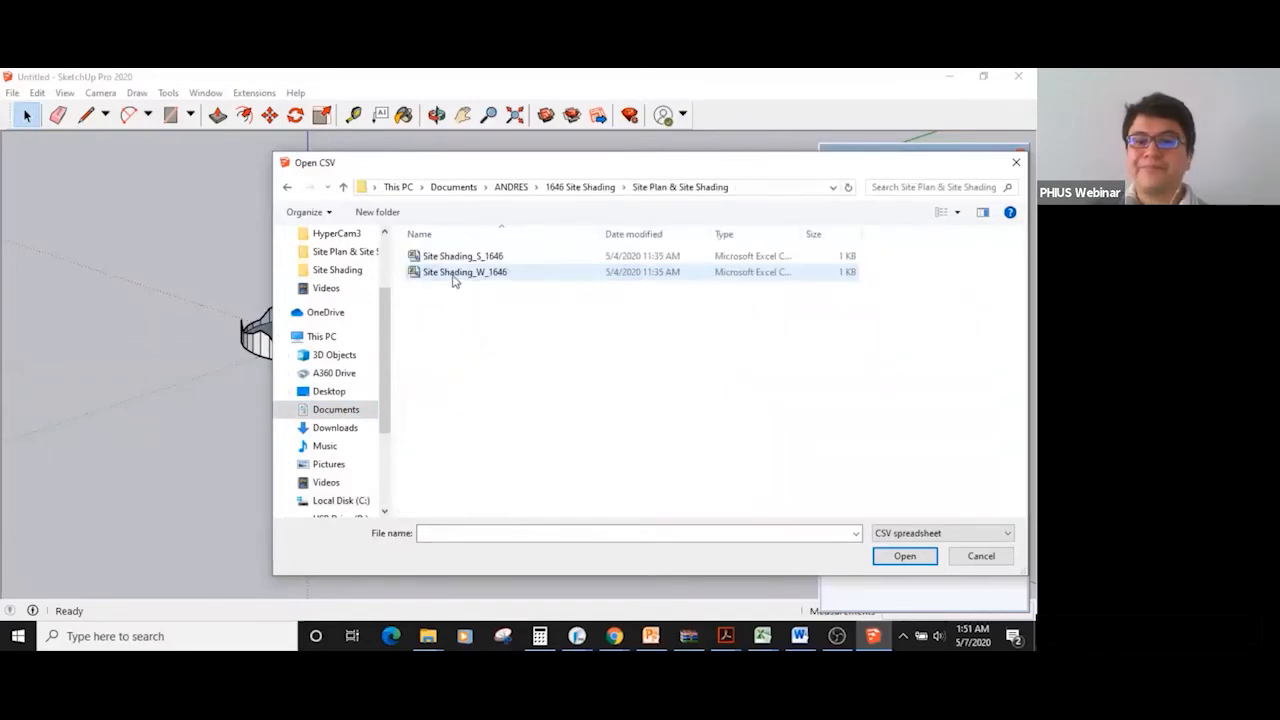
{"action": "double_click", "coordinate": [452, 273]}
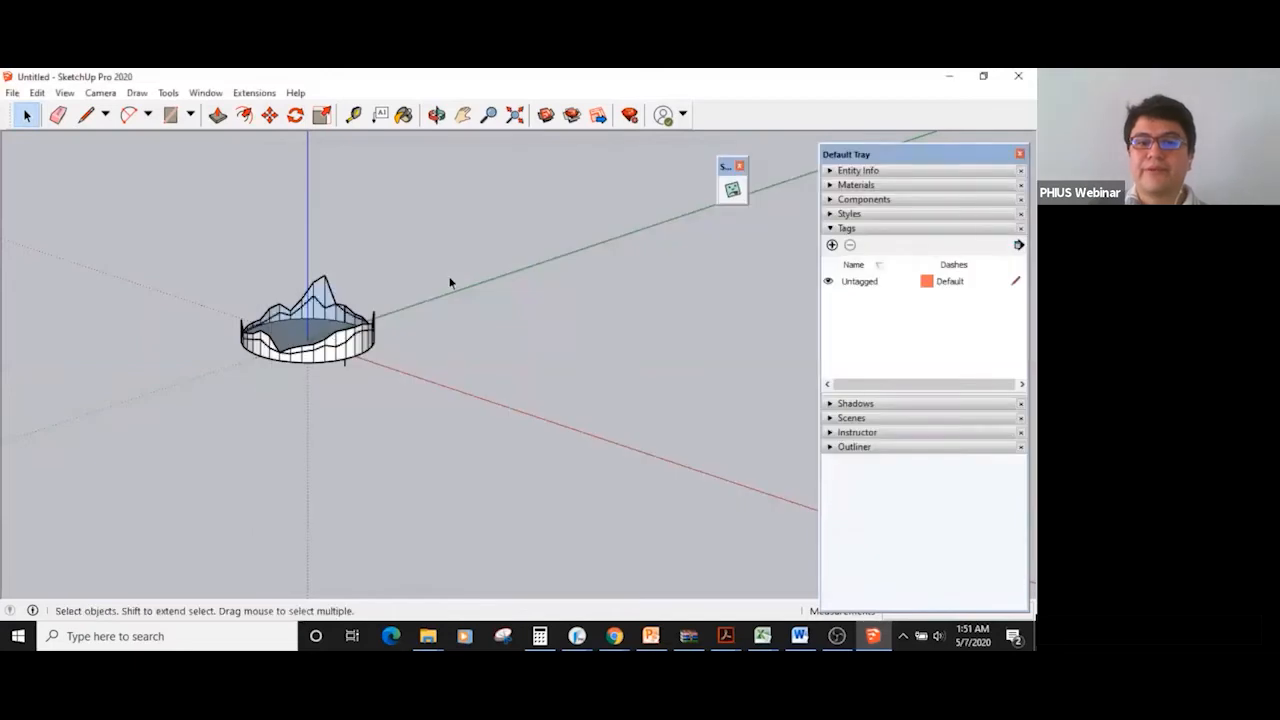
Add two new tags to the model and name the first one Summer
{"action": "scroll", "coordinate": [277, 312], "scroll_direction": "up", "scroll_amount": 6}
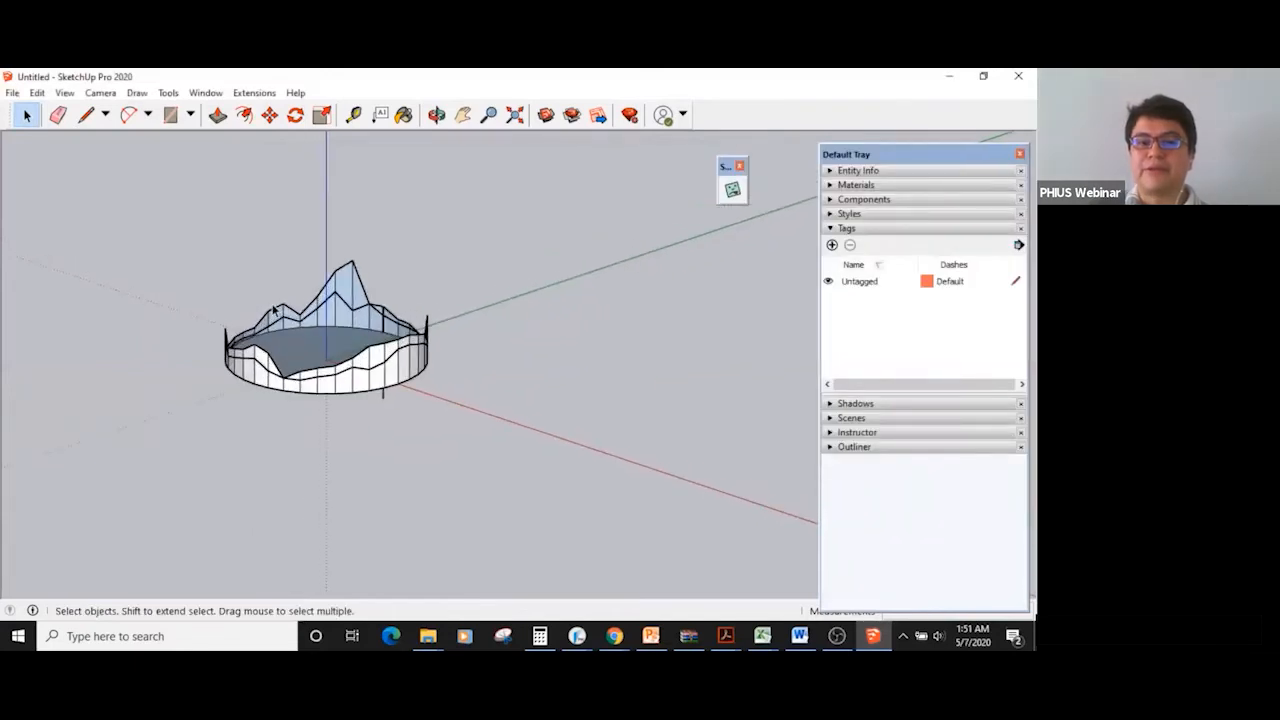
{"action": "scroll", "coordinate": [237, 281], "scroll_direction": "up", "scroll_amount": 2}
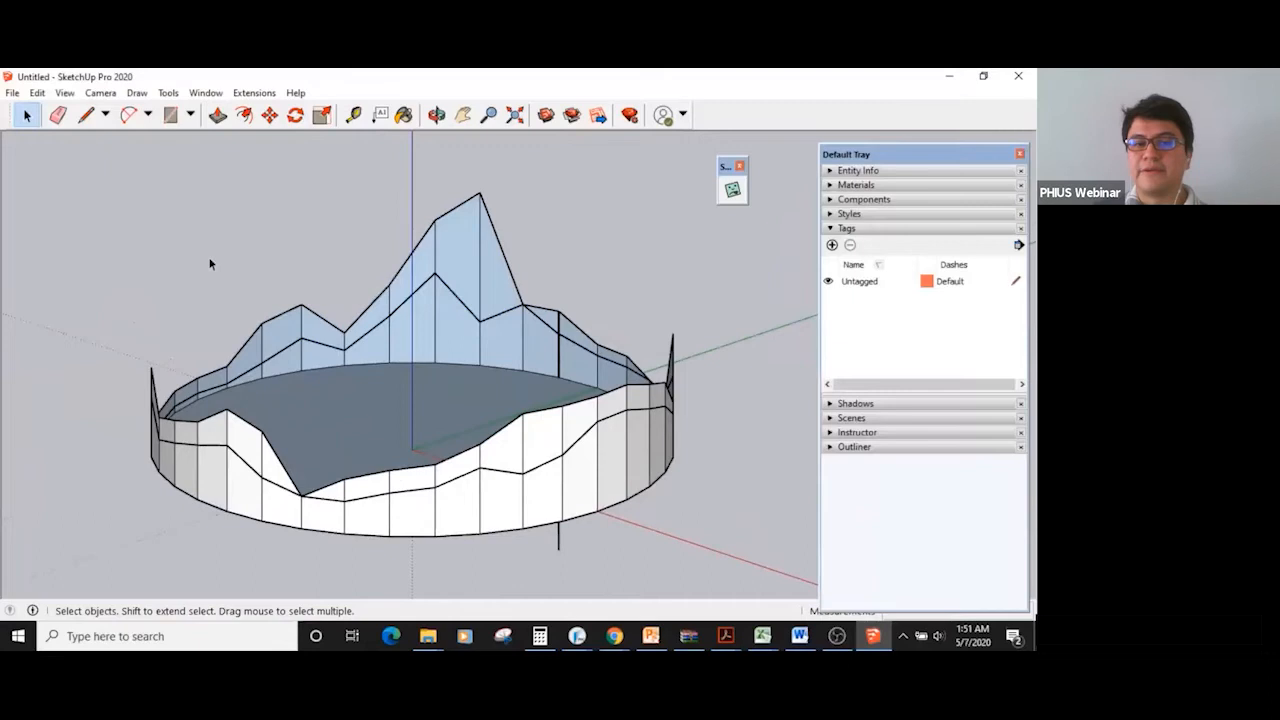
{"action": "key", "text": "o"}
{"action": "left_click_drag", "start_coordinate": [184, 244], "coordinate": [289, 234]}
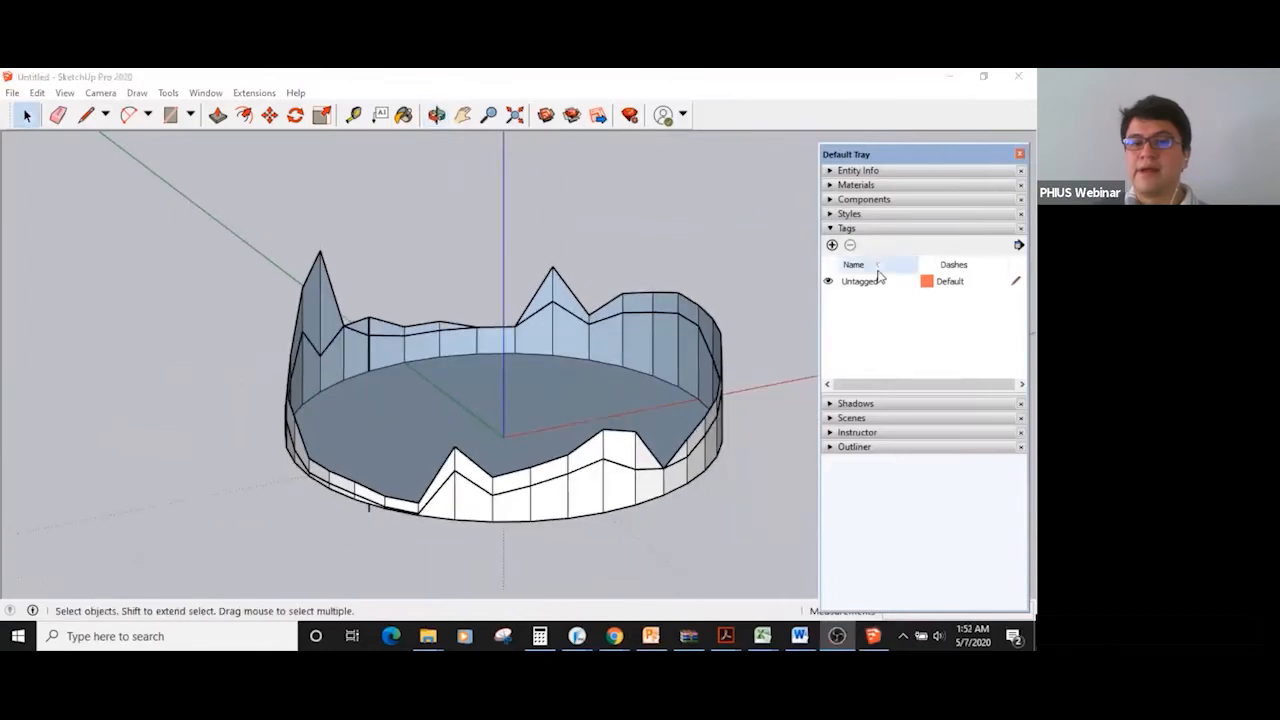
{"action": "left_click", "coordinate": [832, 245]}
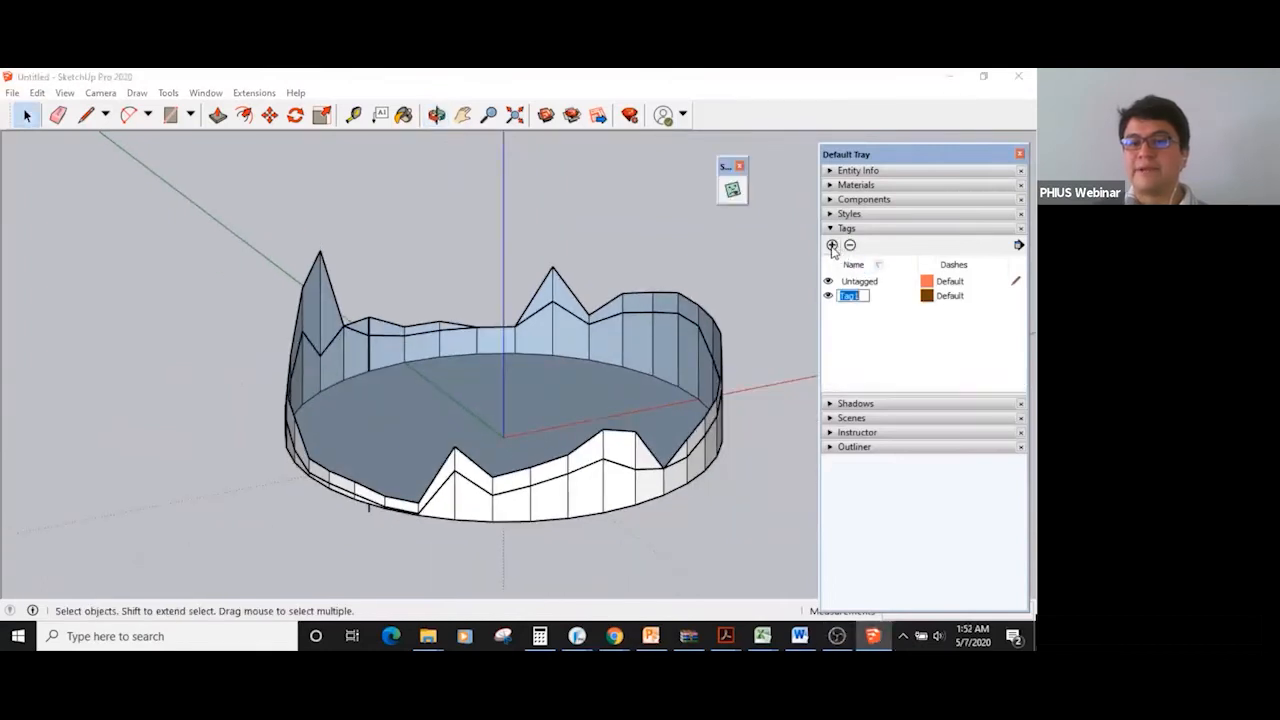
{"action": "left_click", "coordinate": [832, 245]}
{"action": "left_click", "coordinate": [855, 297]}
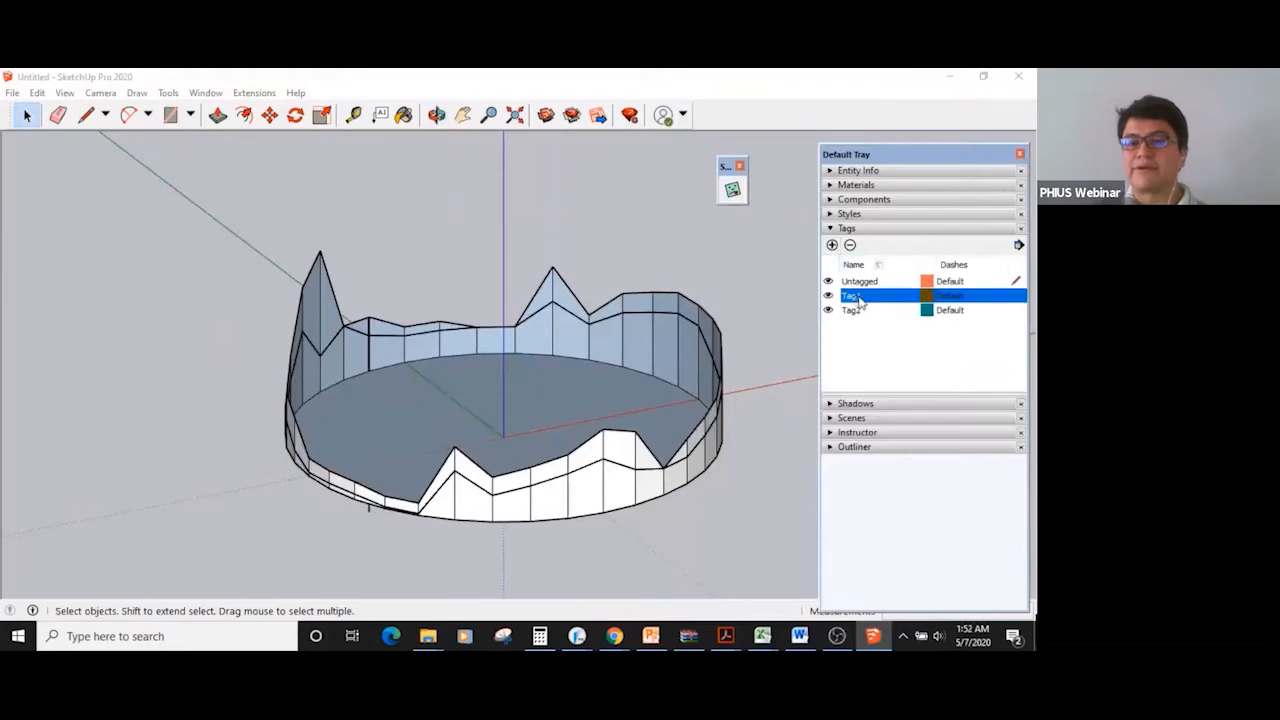
{"action": "left_click", "coordinate": [855, 297]}
{"action": "type", "text": "Summer"}
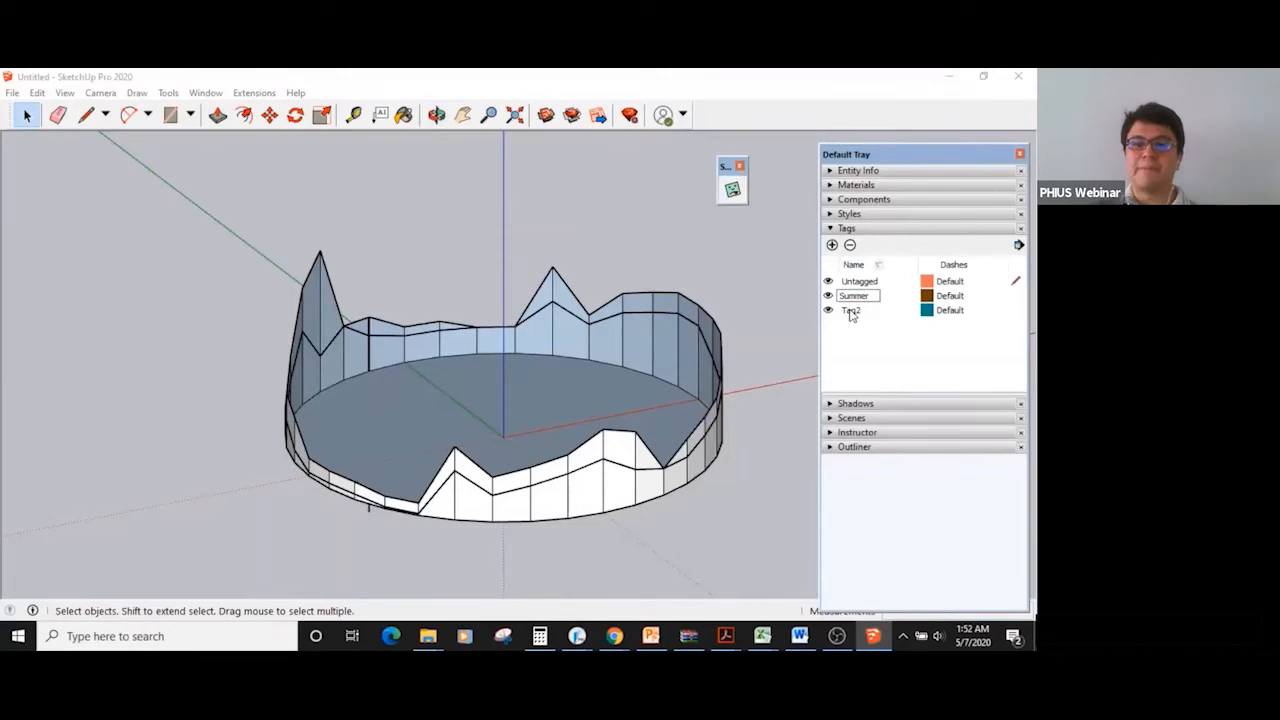
{"action": "key", "text": "Return"}
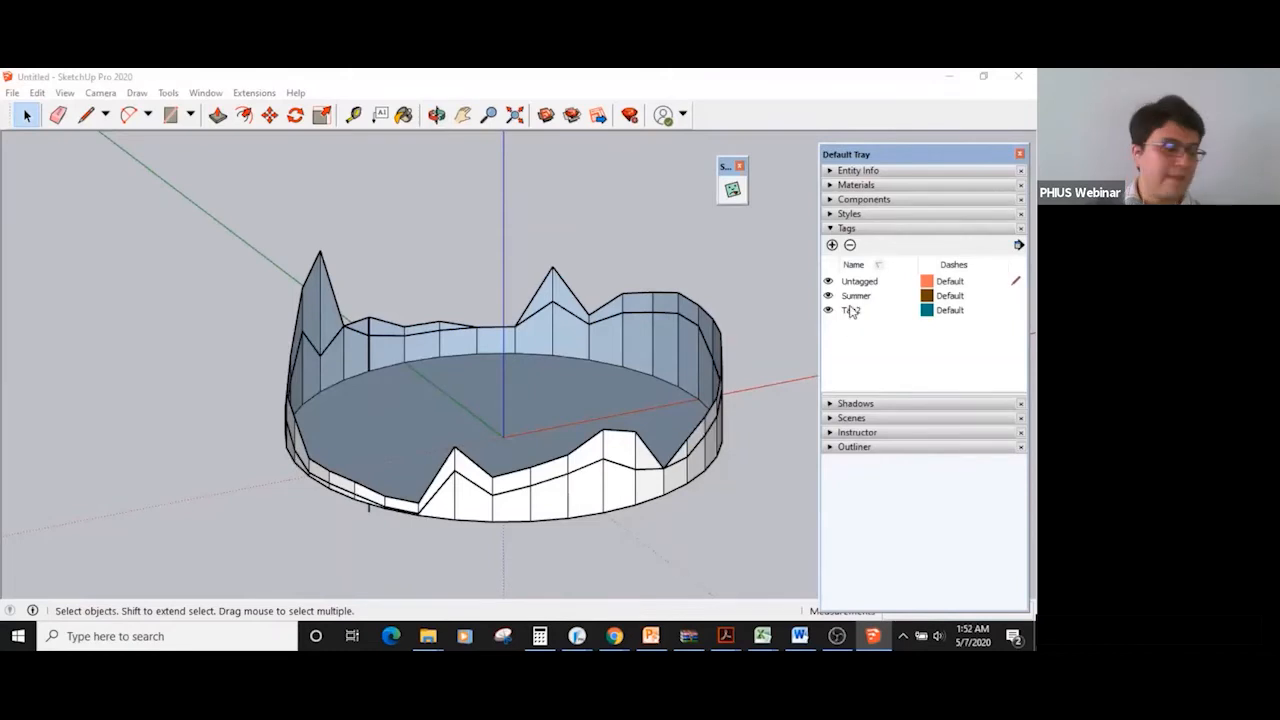
Name the second new tag Winter
{"action": "double_click", "coordinate": [853, 312]}
{"action": "type", "text": "Winter"}
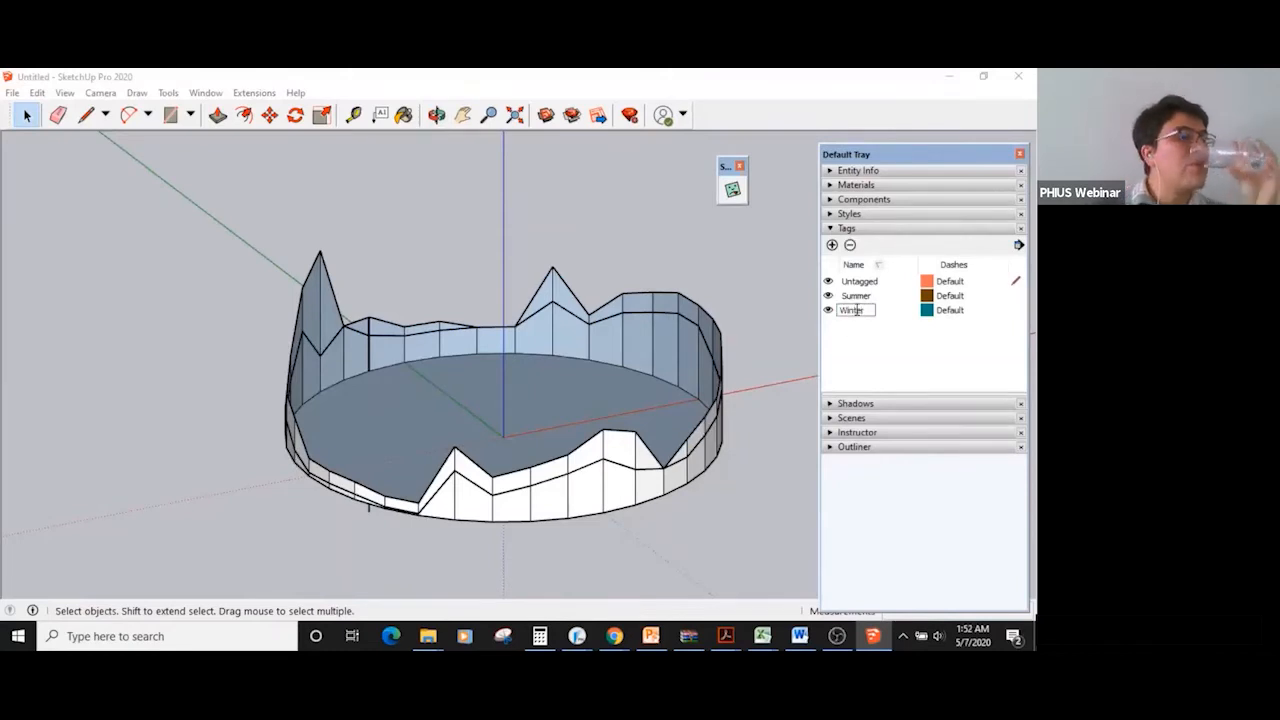
{"action": "left_click", "coordinate": [797, 354]}
Show the entity information and assign the shading group with the taller outline to the Summer tag
{"action": "left_click", "coordinate": [832, 172]}
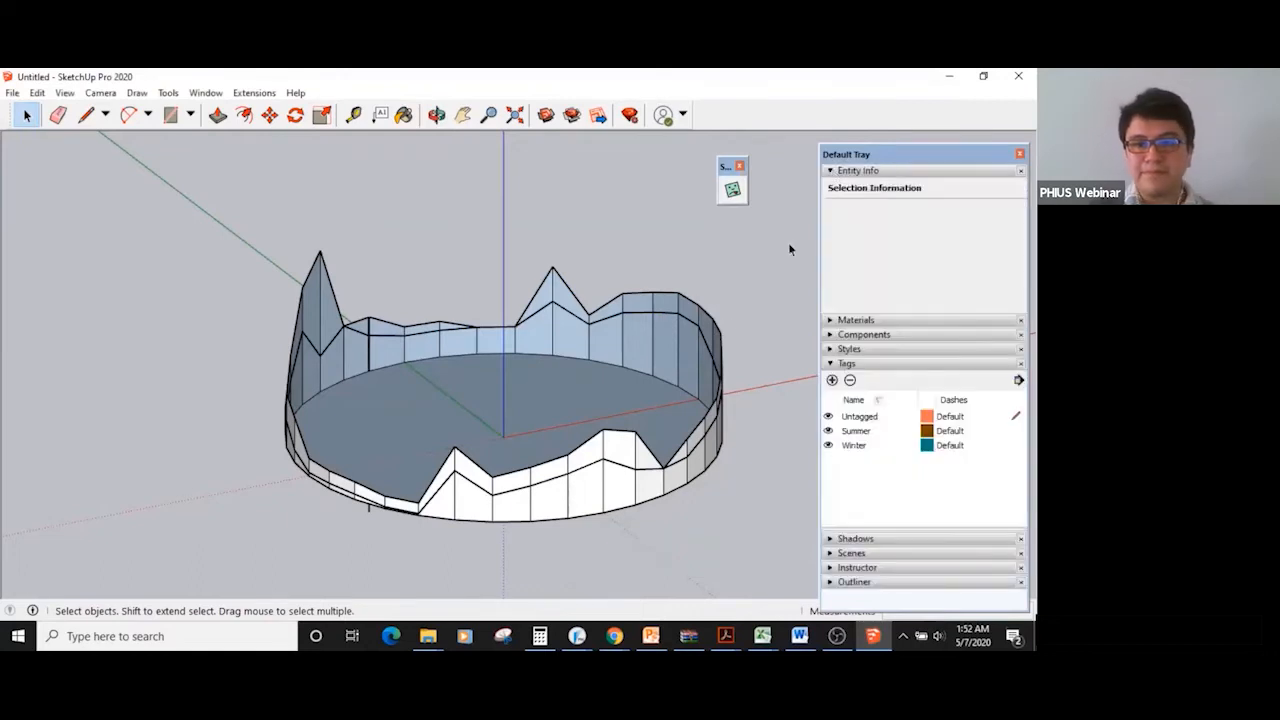
{"action": "left_click", "coordinate": [688, 318]}
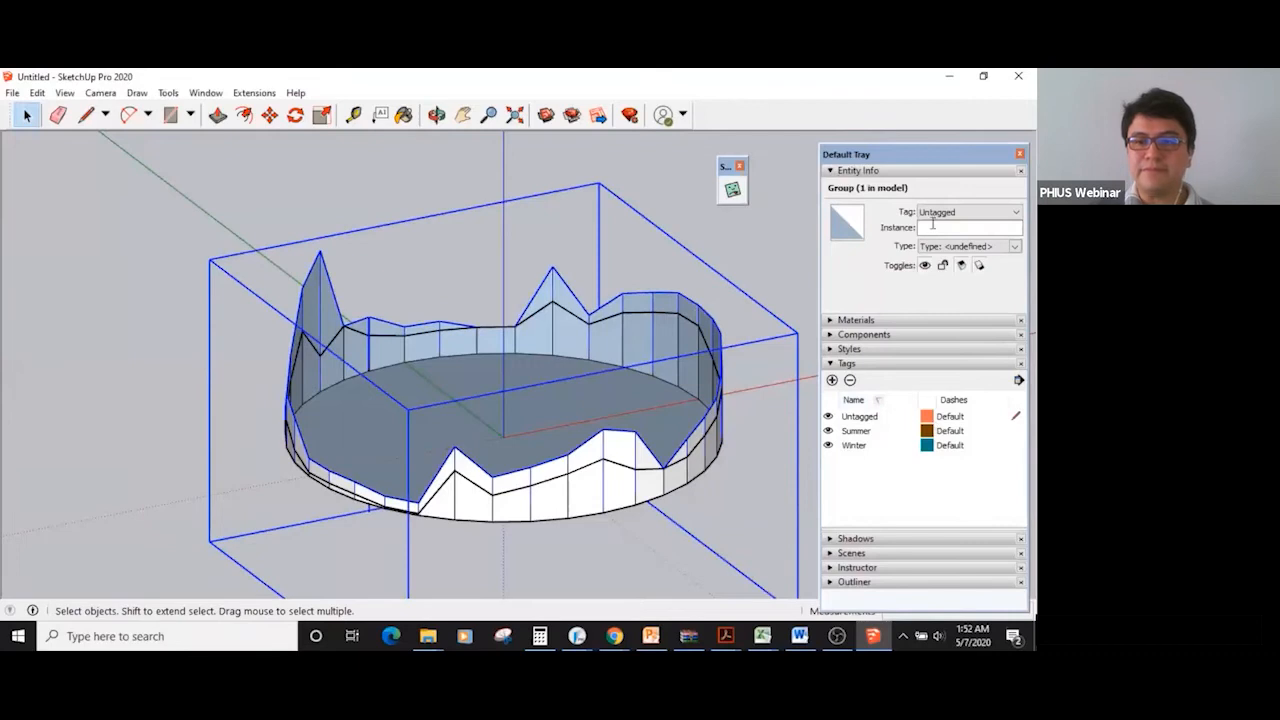
{"action": "left_click", "coordinate": [965, 212]}
{"action": "left_click", "coordinate": [966, 234]}
{"action": "left_click", "coordinate": [732, 262]}
Assign the shading group with the lower outline to the Winter tag
{"action": "left_click", "coordinate": [662, 327]}
{"action": "left_click", "coordinate": [956, 211]}
{"action": "left_click", "coordinate": [964, 245]}
{"action": "left_click", "coordinate": [771, 337]}
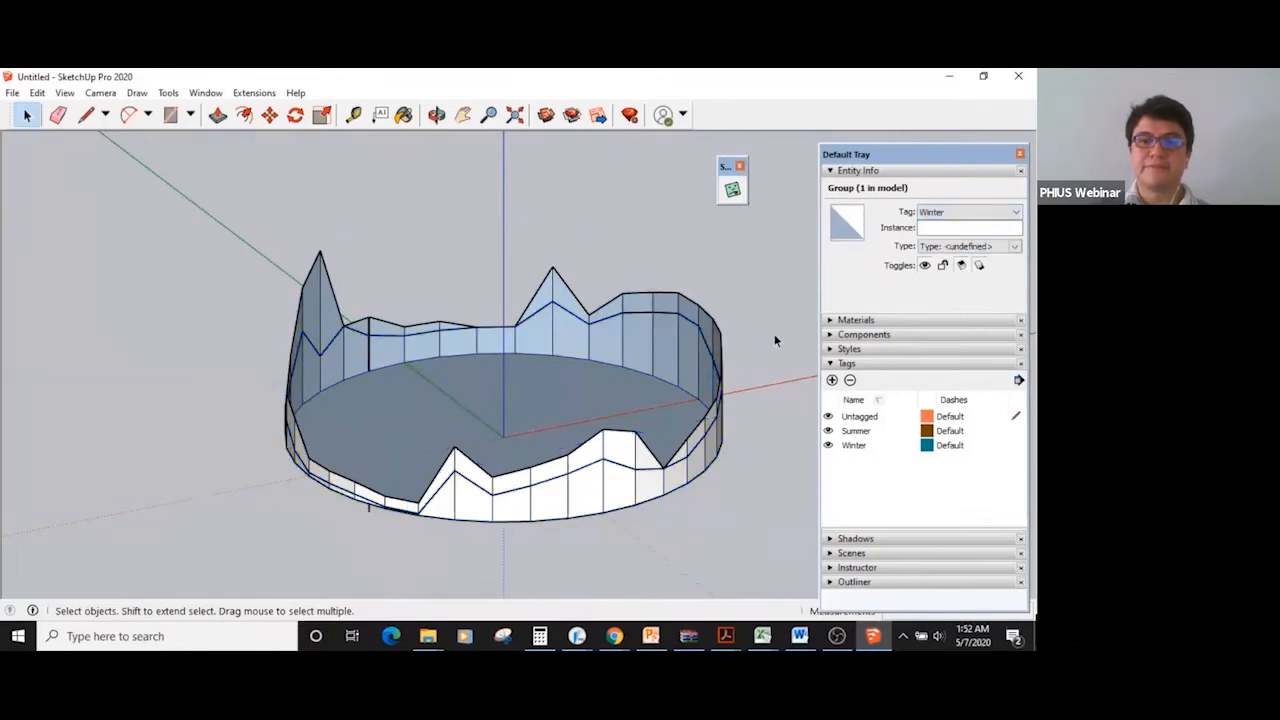
Hide the Winter tag and explode the Summer shading group
{"action": "left_click", "coordinate": [828, 446]}
{"action": "left_click", "coordinate": [641, 355]}
{"action": "right_click", "coordinate": [641, 336]}
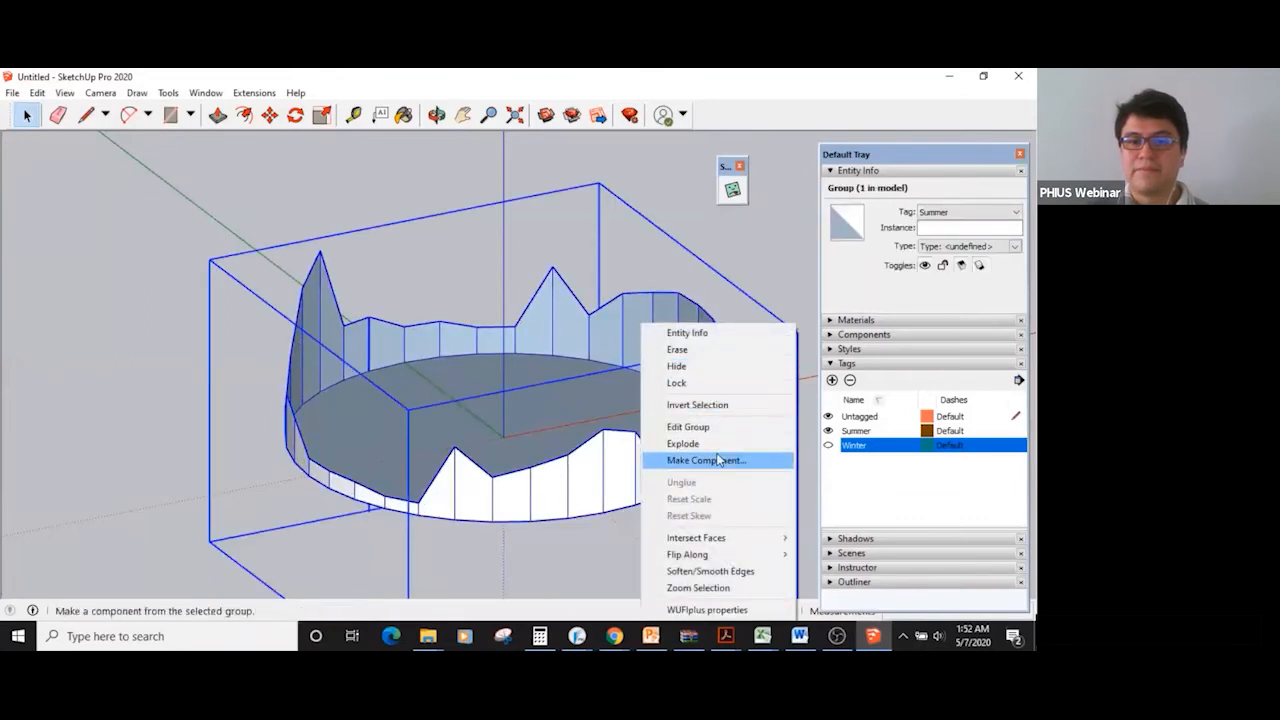
{"action": "left_click", "coordinate": [683, 443]}
Delete the circular base face inside the Summer shading ring
{"action": "middle_click_drag", "start_coordinate": [543, 337], "coordinate": [554, 380]}
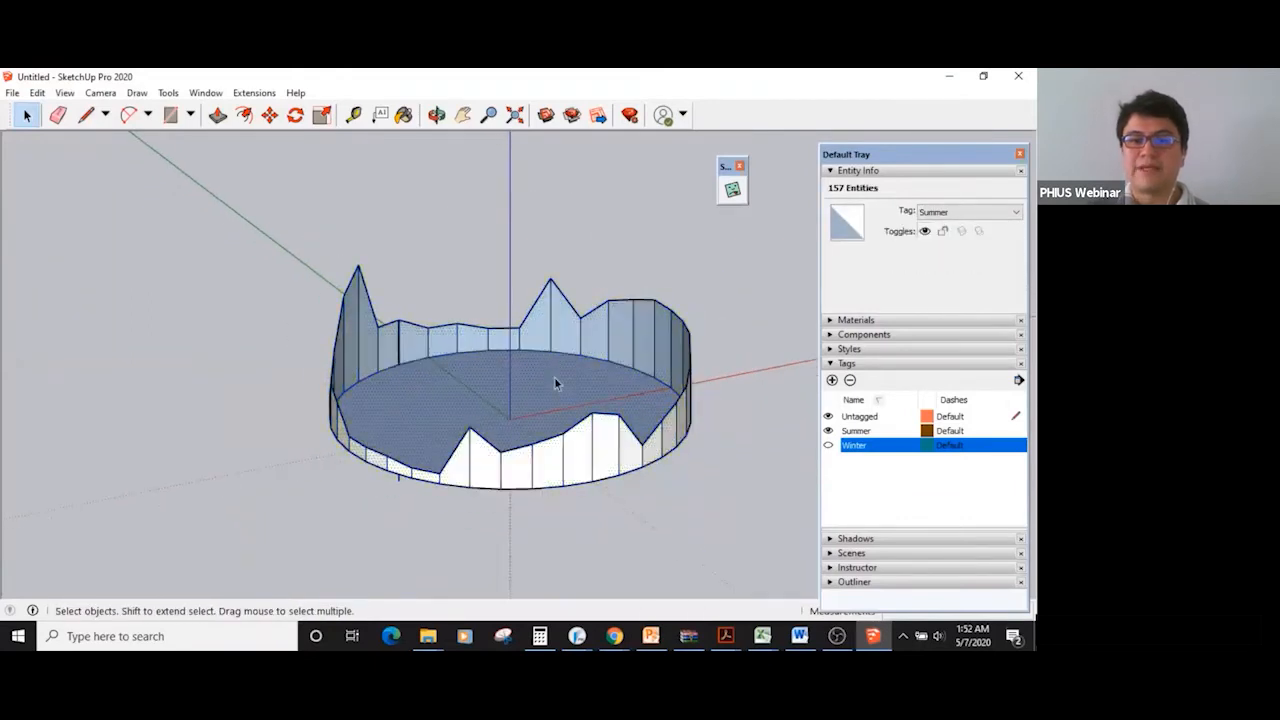
{"action": "left_click", "coordinate": [554, 377]}
{"action": "key", "text": "Delete"}
Select all remaining faces and edges of the Summer shading ring and make them a group again
{"action": "scroll", "coordinate": [555, 375], "scroll_direction": "down", "scroll_amount": 2}
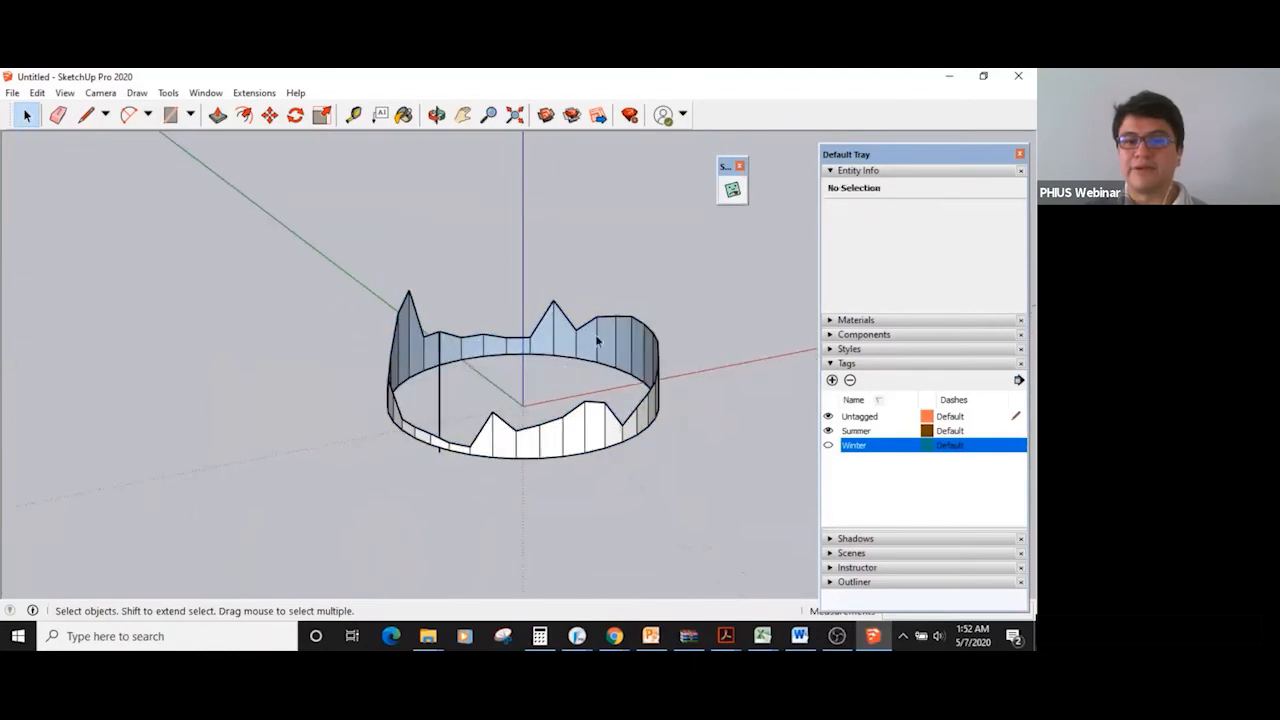
{"action": "left_click_drag", "start_coordinate": [350, 504], "coordinate": [350, 504]}
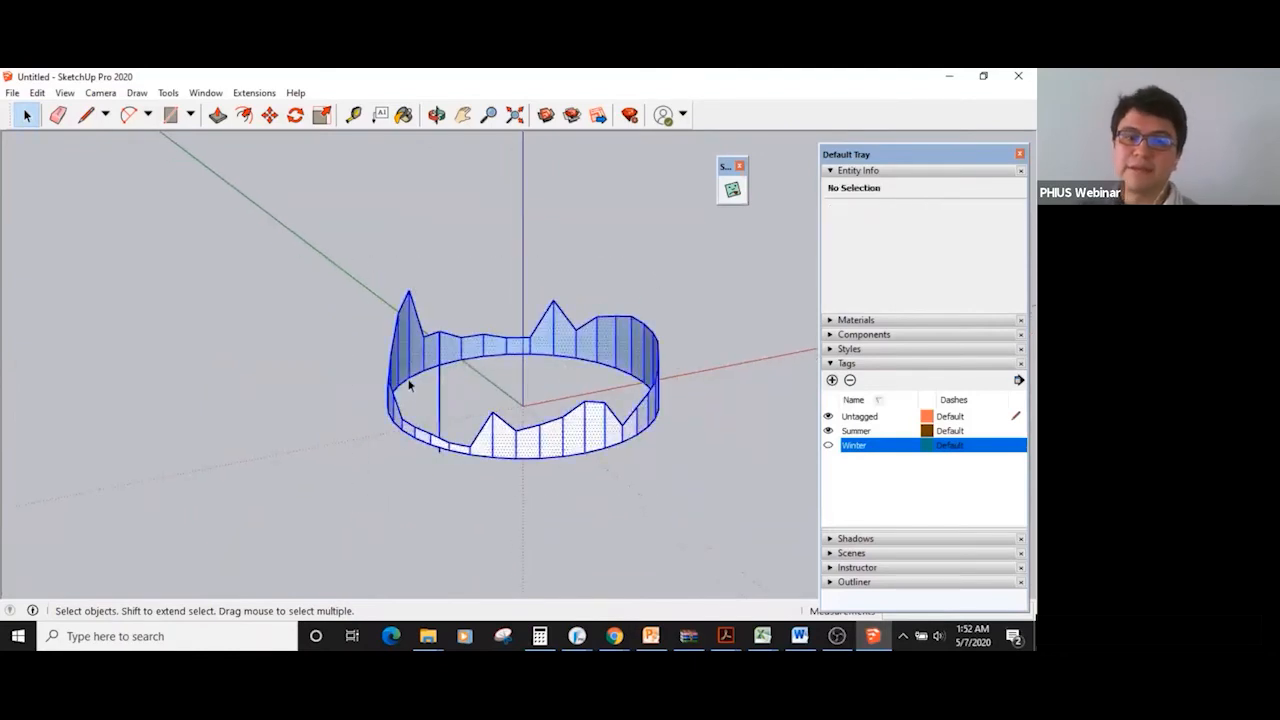
{"action": "right_click", "coordinate": [414, 355]}
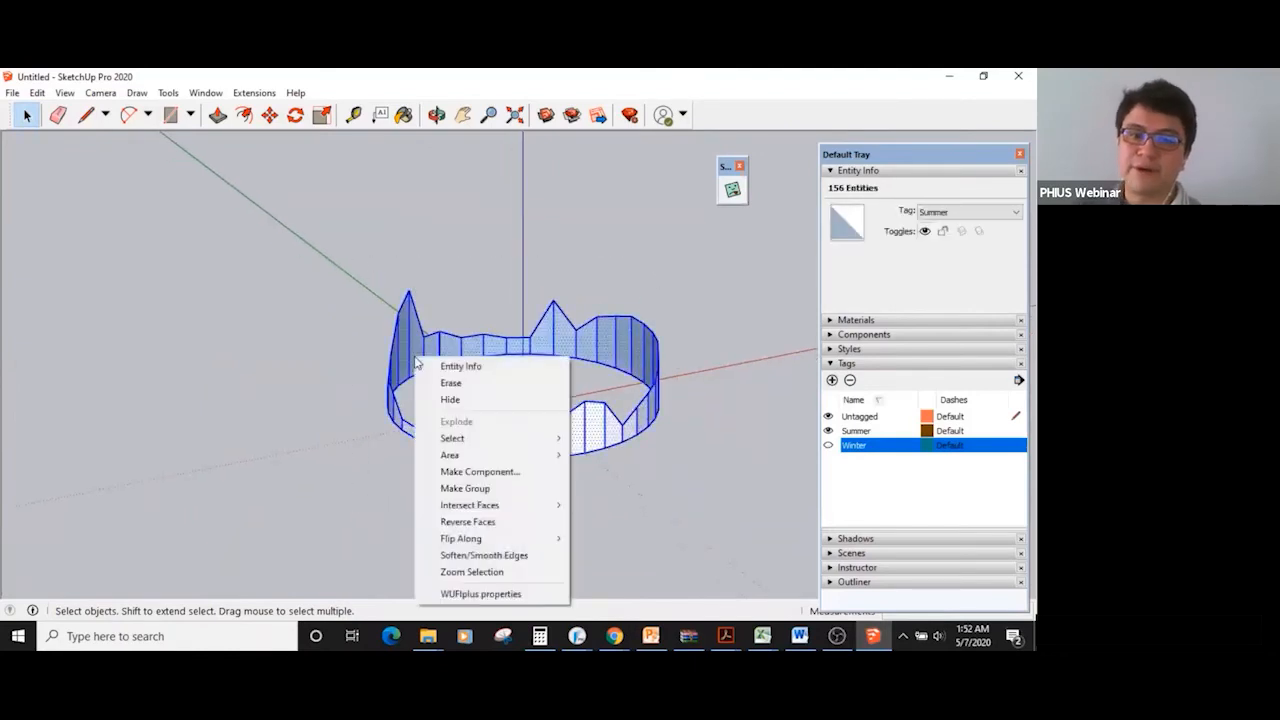
{"action": "left_click", "coordinate": [492, 490]}
{"action": "left_click", "coordinate": [792, 425]}
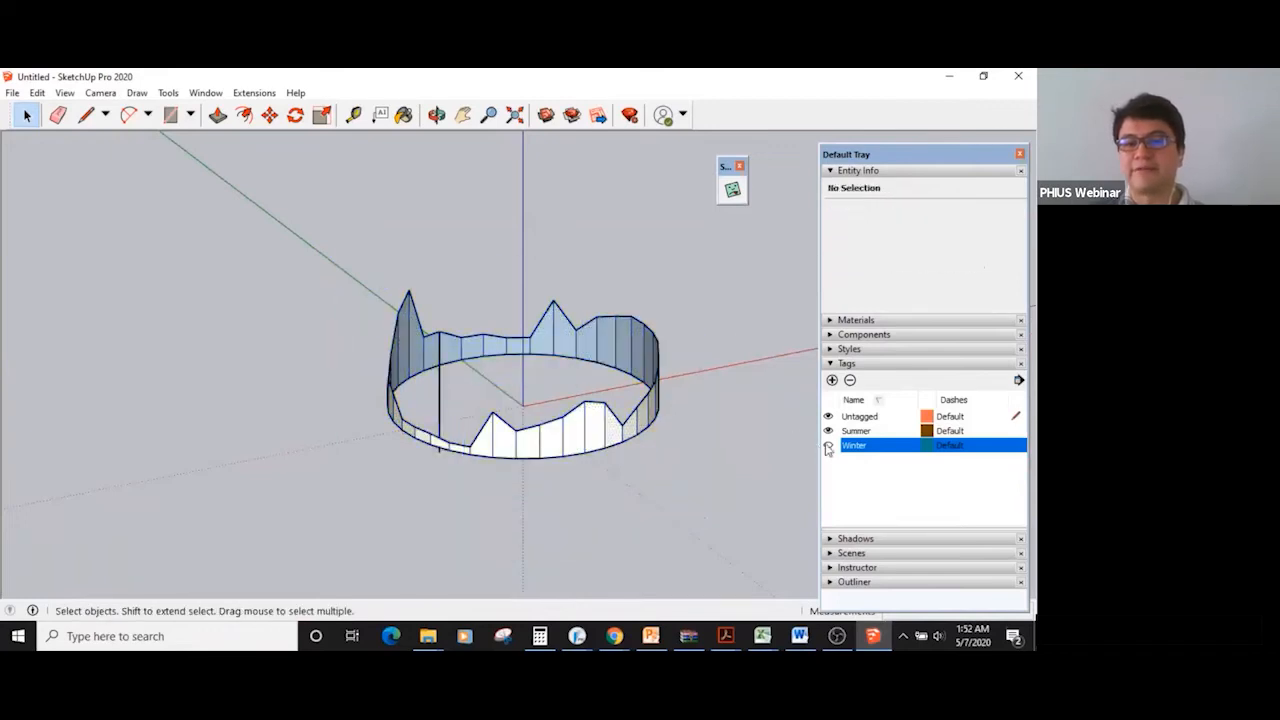
Explode the Winter shading group with only the Winter tag shown, and delete the circular base face inside the ring
{"action": "left_click", "coordinate": [828, 445]}
{"action": "left_click", "coordinate": [828, 430]}
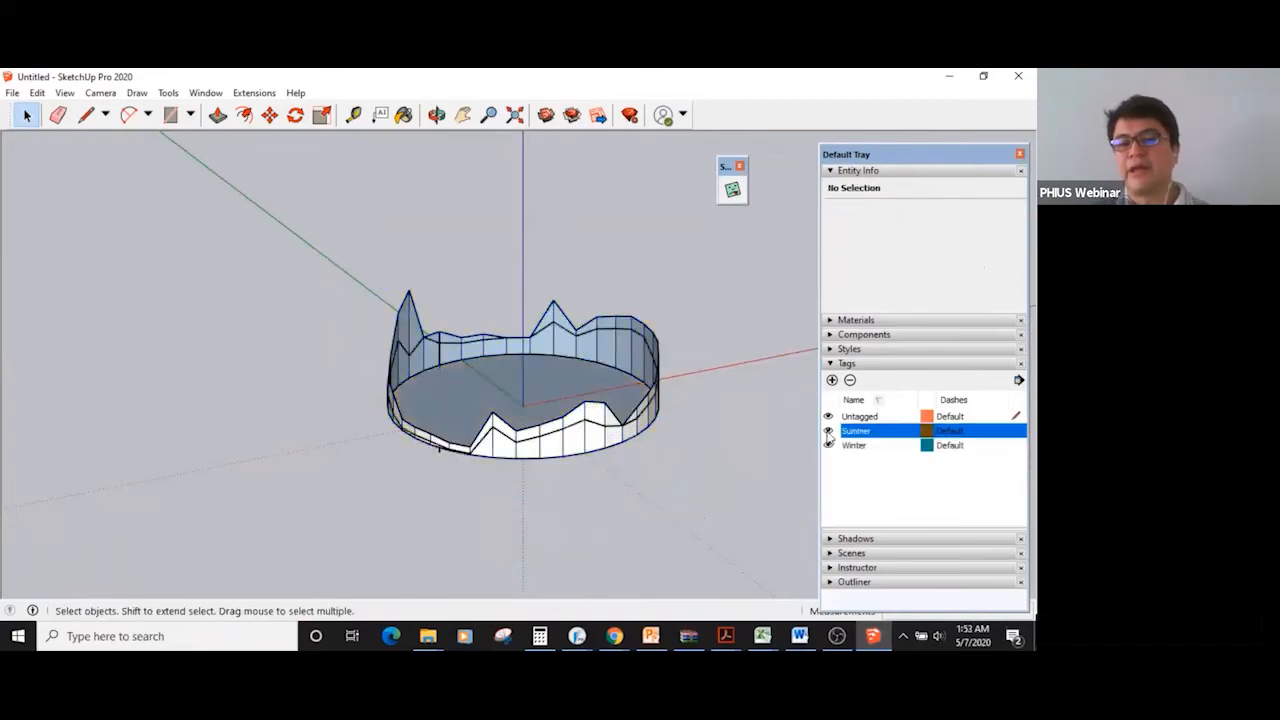
{"action": "right_click", "coordinate": [566, 397]}
{"action": "left_click", "coordinate": [657, 220]}
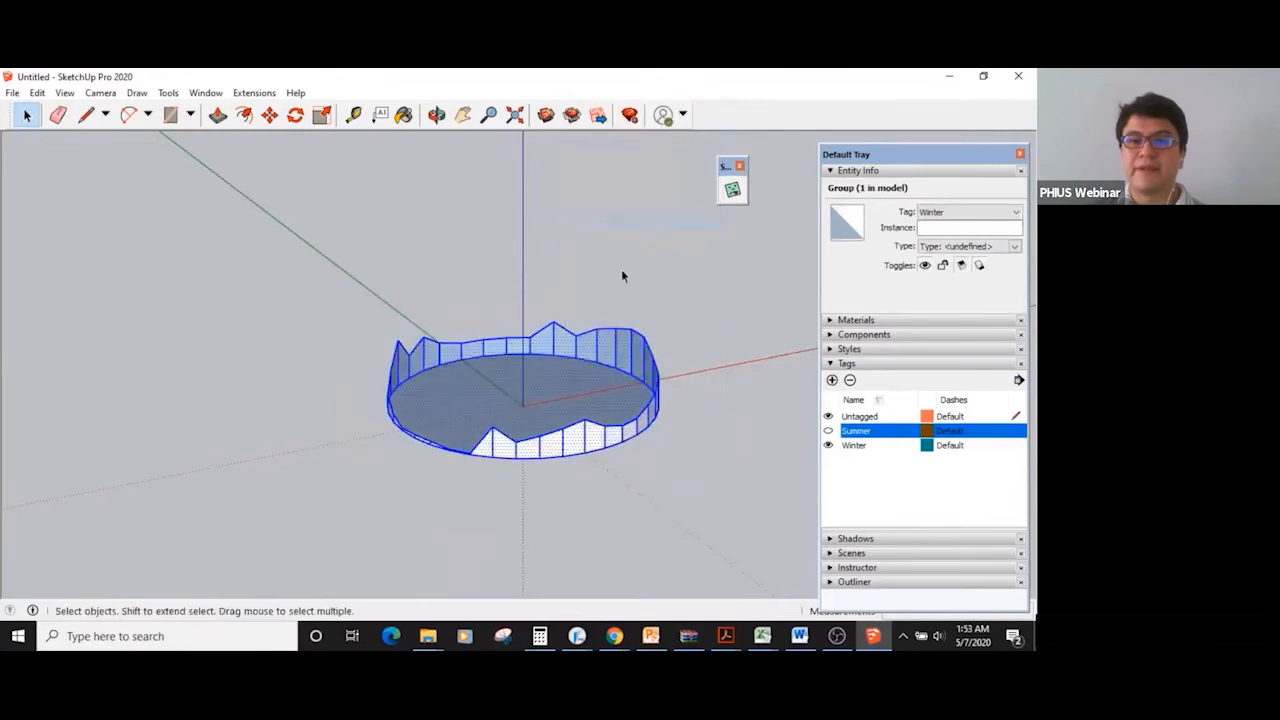
{"action": "left_click", "coordinate": [562, 396]}
{"action": "key", "text": "Delete"}
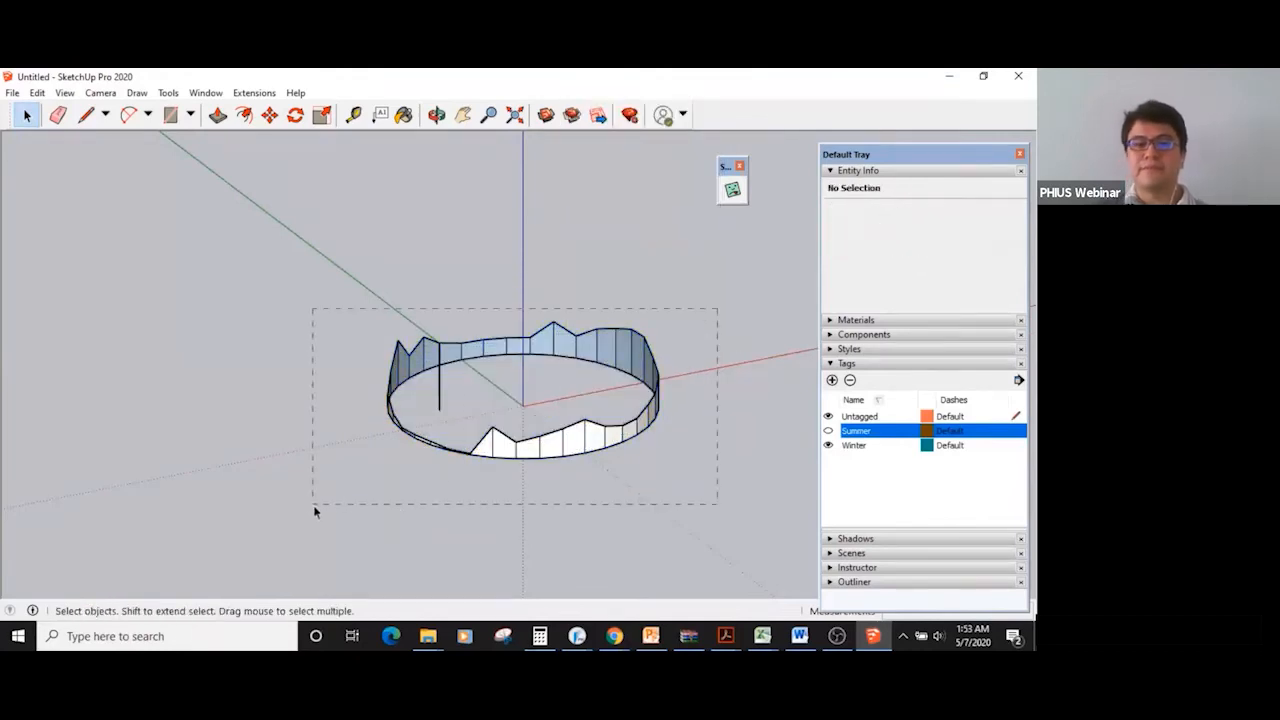
Make all remaining faces and edges of the Winter shading ring a group again and show the Summer tag
{"action": "left_click_drag", "start_coordinate": [313, 505], "coordinate": [314, 504]}
{"action": "right_click", "coordinate": [574, 349]}
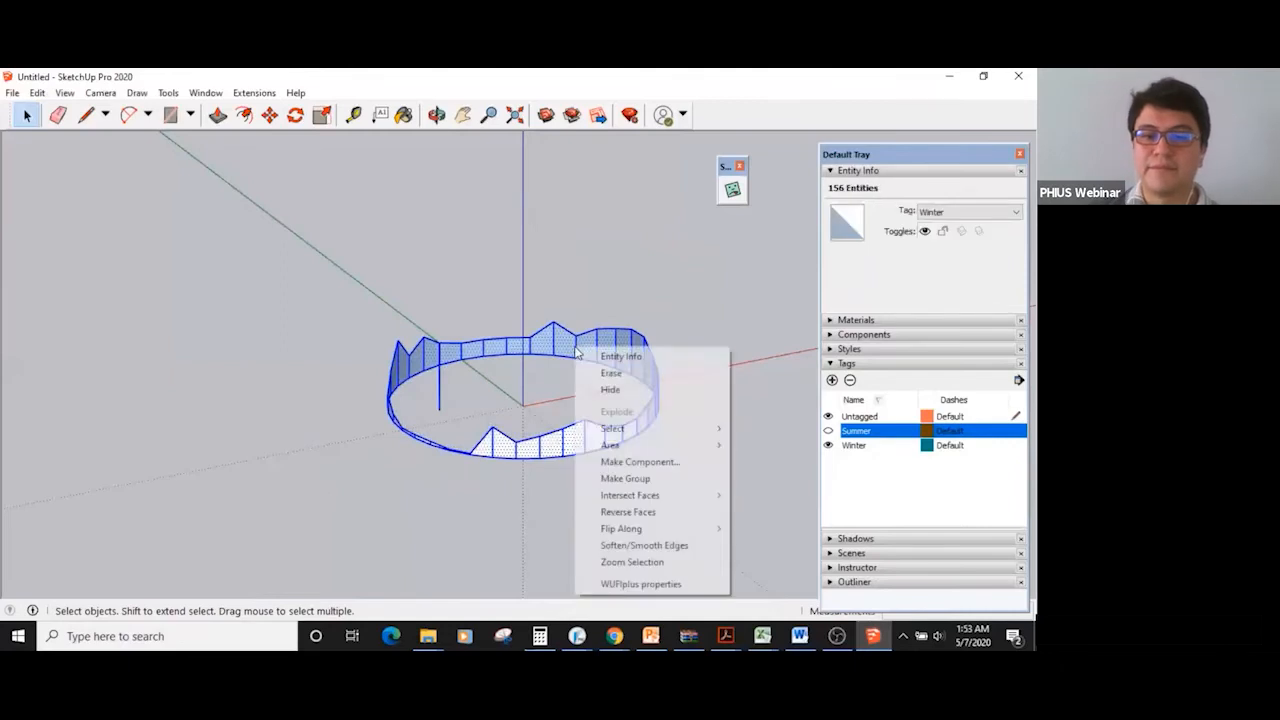
{"action": "left_click", "coordinate": [650, 479]}
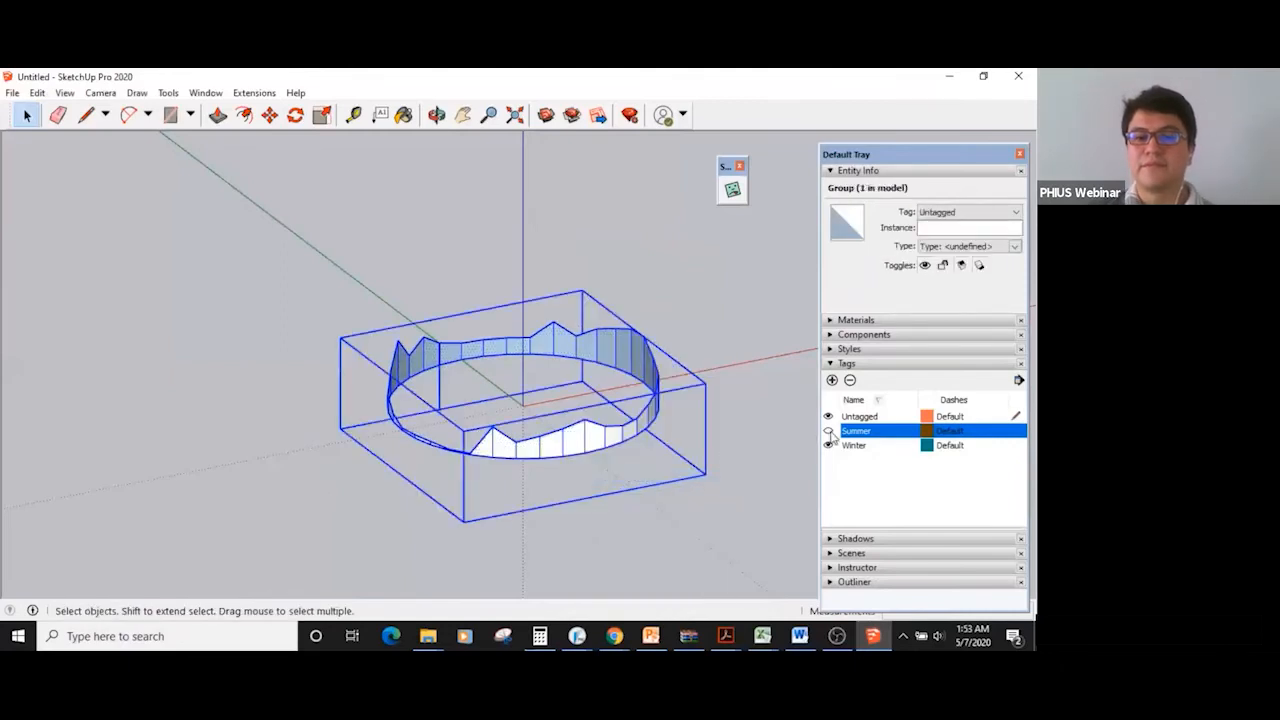
{"action": "left_click", "coordinate": [829, 432]}
{"action": "left_click", "coordinate": [111, 363]}
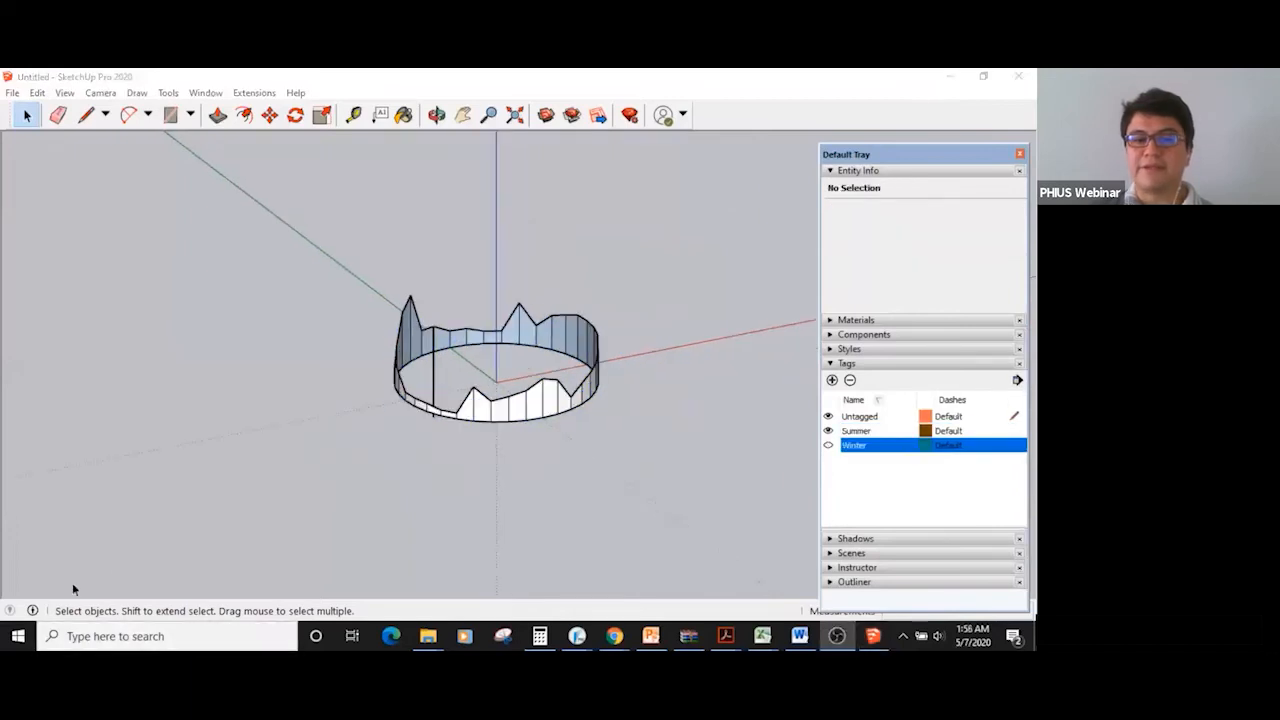
Open the Summer shading group for editing and select all of its faces and edges
{"action": "left_click_drag", "start_coordinate": [670, 240], "coordinate": [462, 409]}
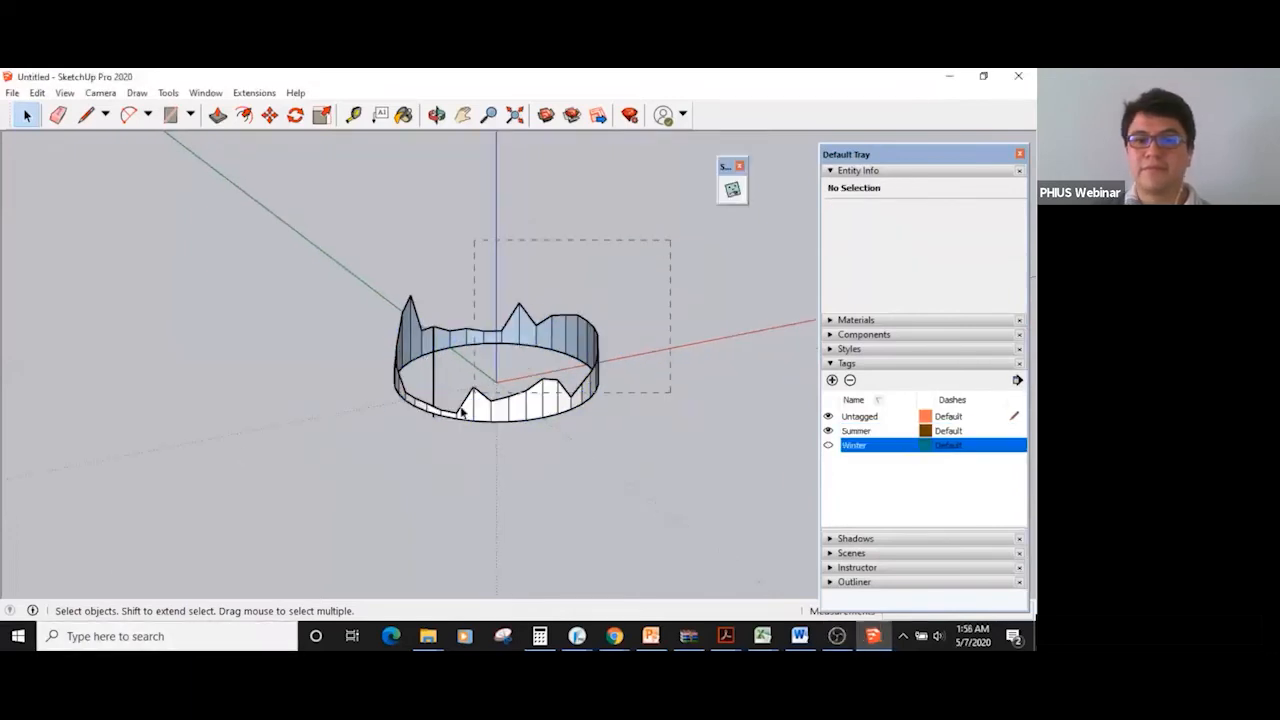
{"action": "left_click_drag", "start_coordinate": [296, 503], "coordinate": [296, 503]}
{"action": "double_click", "coordinate": [449, 340]}
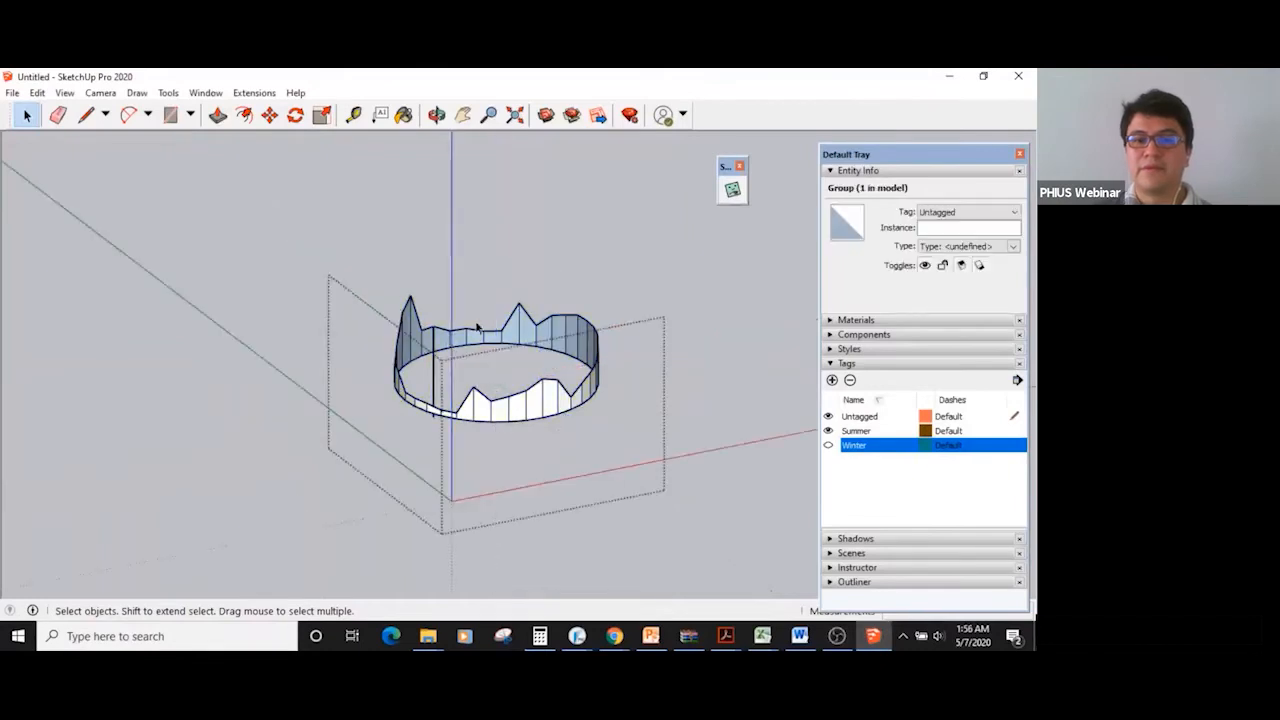
{"action": "left_click_drag", "start_coordinate": [650, 256], "coordinate": [423, 429]}
{"action": "left_click_drag", "start_coordinate": [363, 471], "coordinate": [363, 471]}
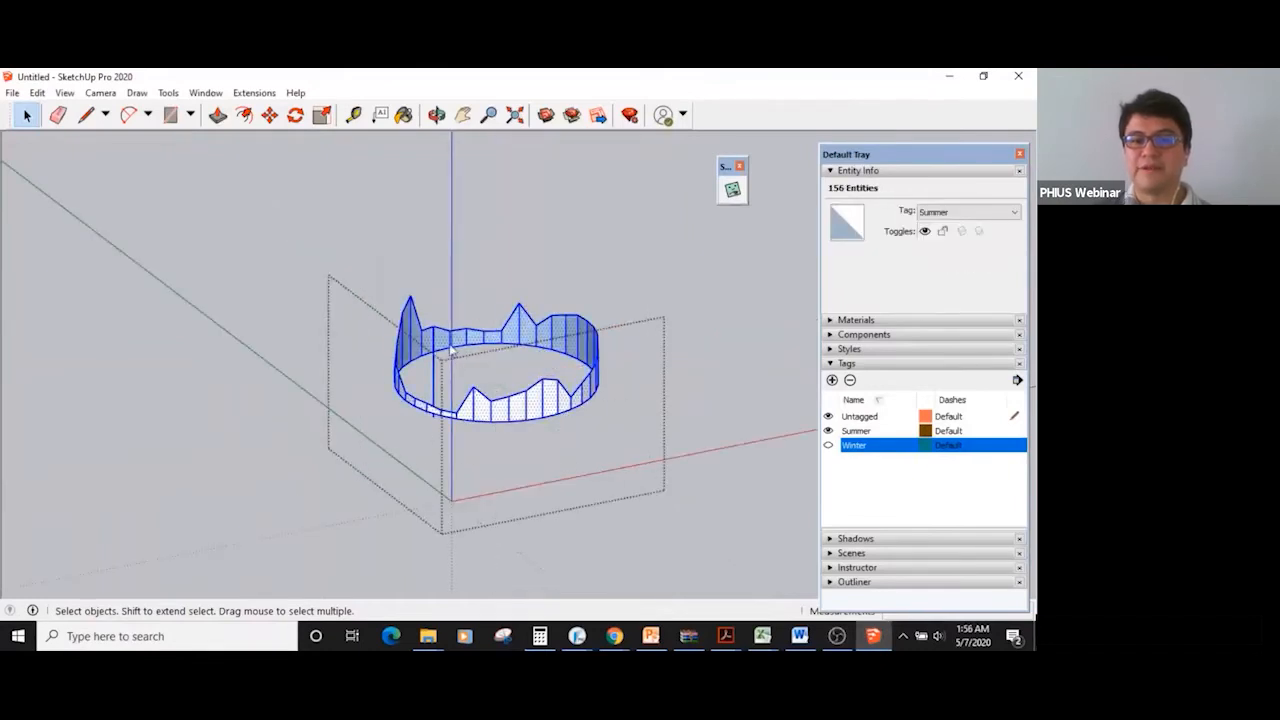
Set the WUFIplus properties of the selected Summer ring geometry to type Opaque with Ground as the outer side, and leave the group
{"action": "right_click", "coordinate": [449, 343]}
{"action": "left_click", "coordinate": [516, 582]}
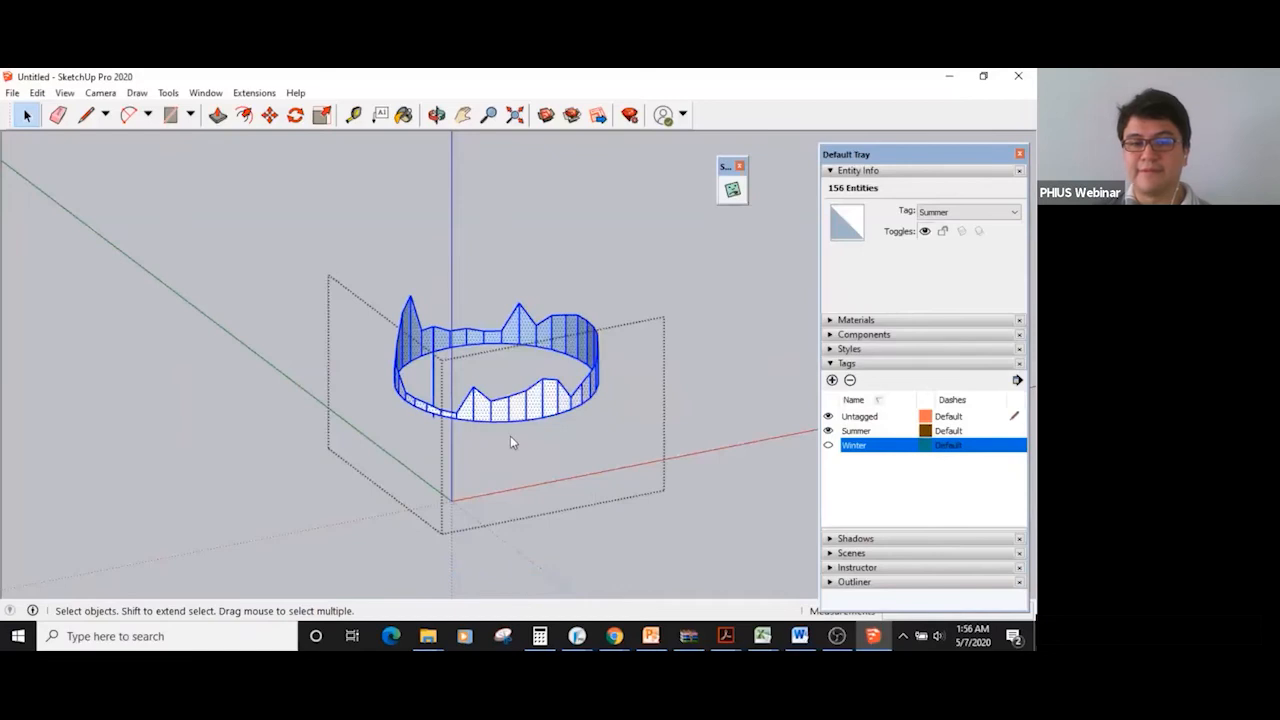
{"action": "left_click", "coordinate": [551, 307]}
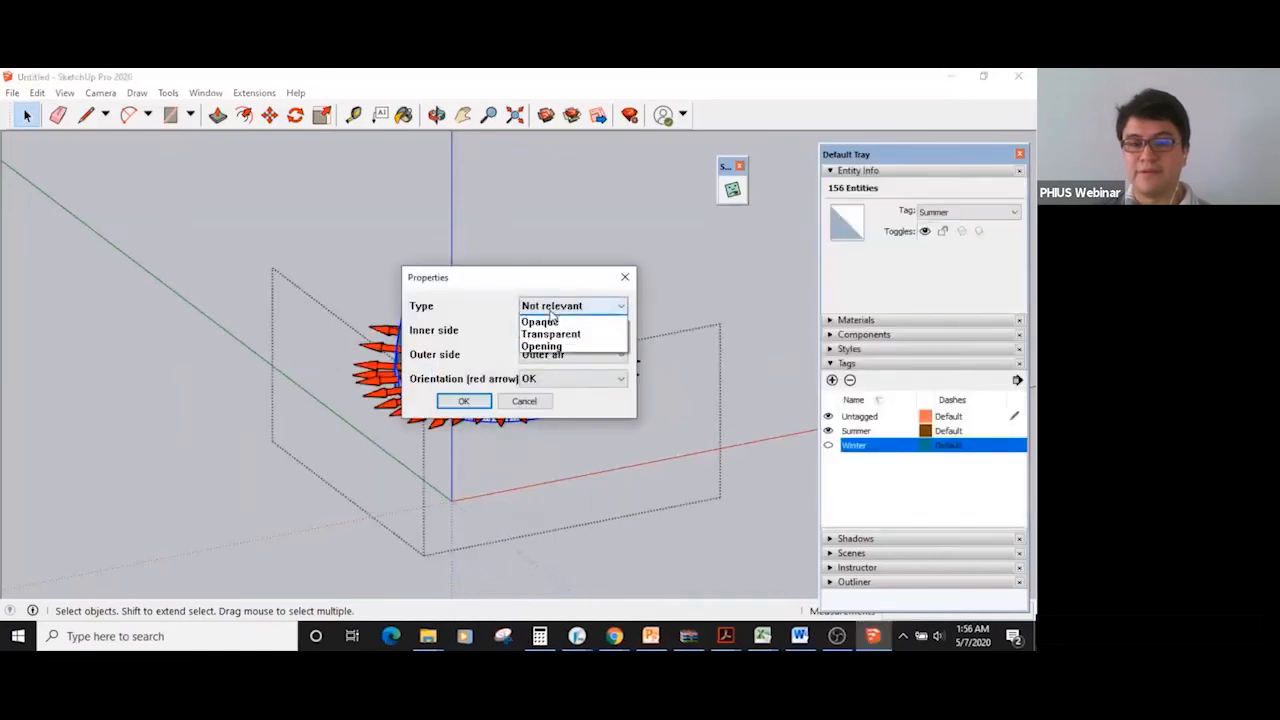
{"action": "left_click", "coordinate": [540, 321]}
{"action": "left_click", "coordinate": [566, 355]}
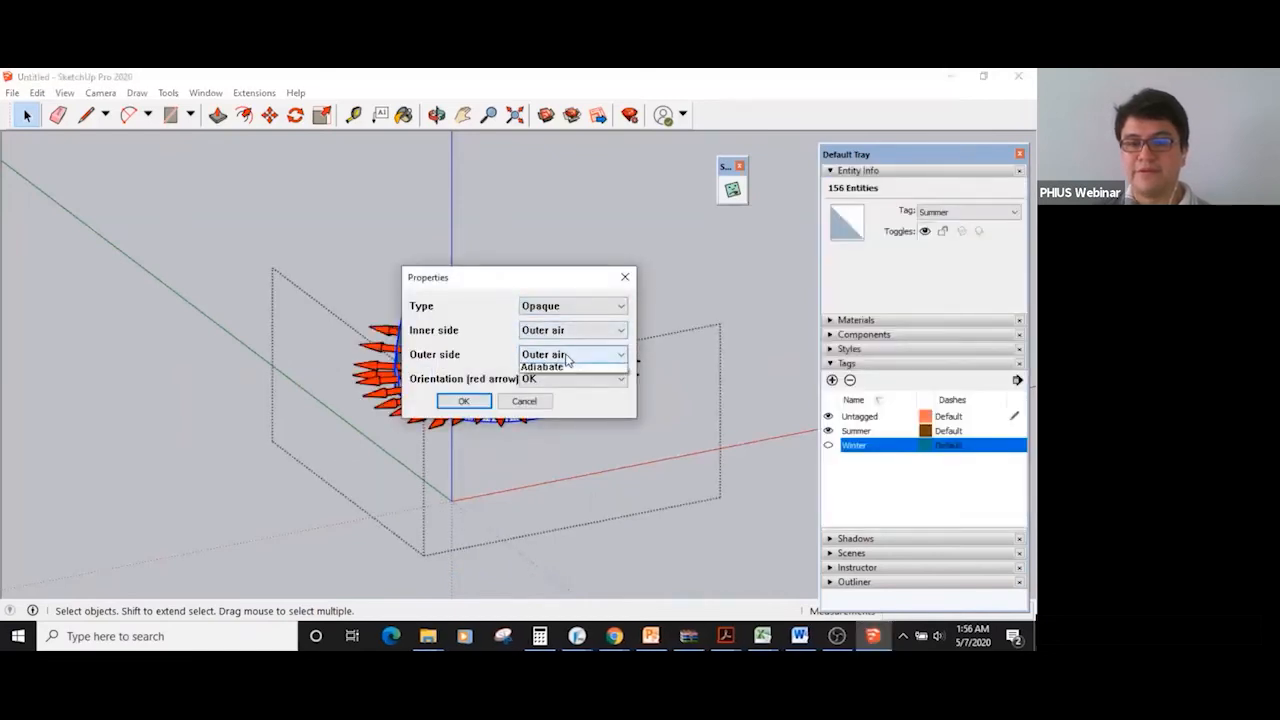
{"action": "left_click", "coordinate": [563, 396]}
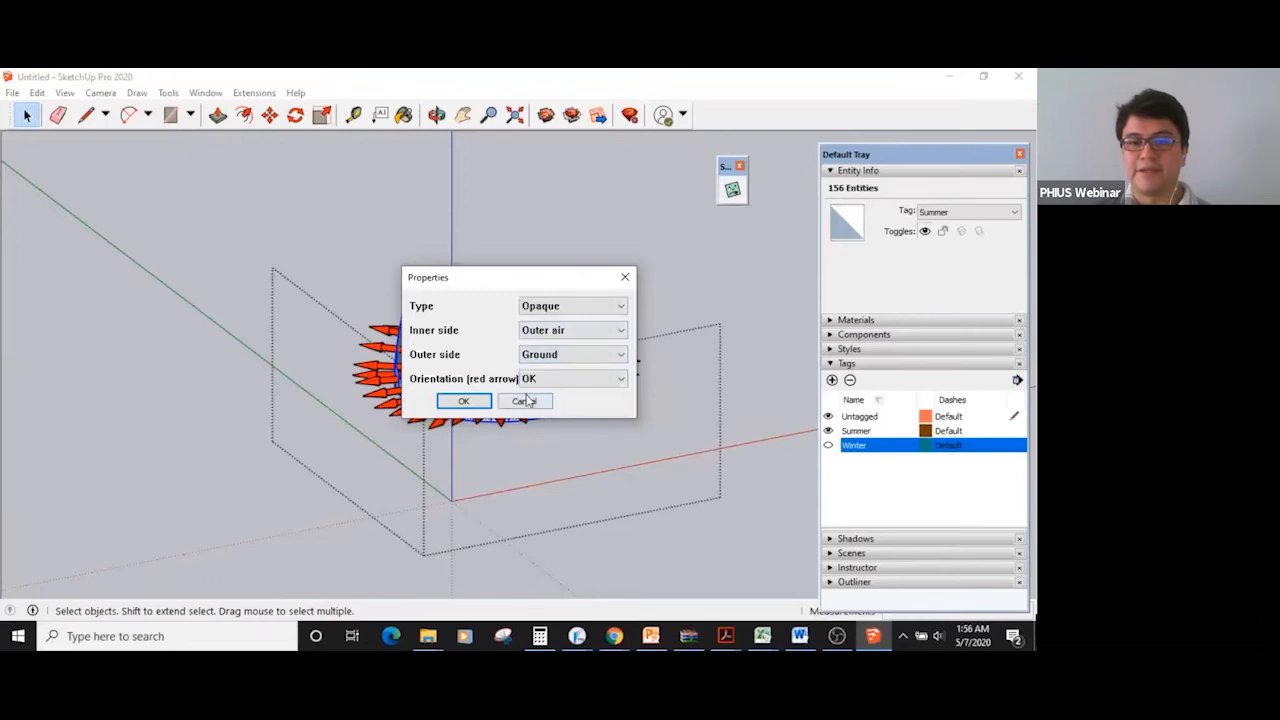
{"action": "left_click", "coordinate": [477, 400]}
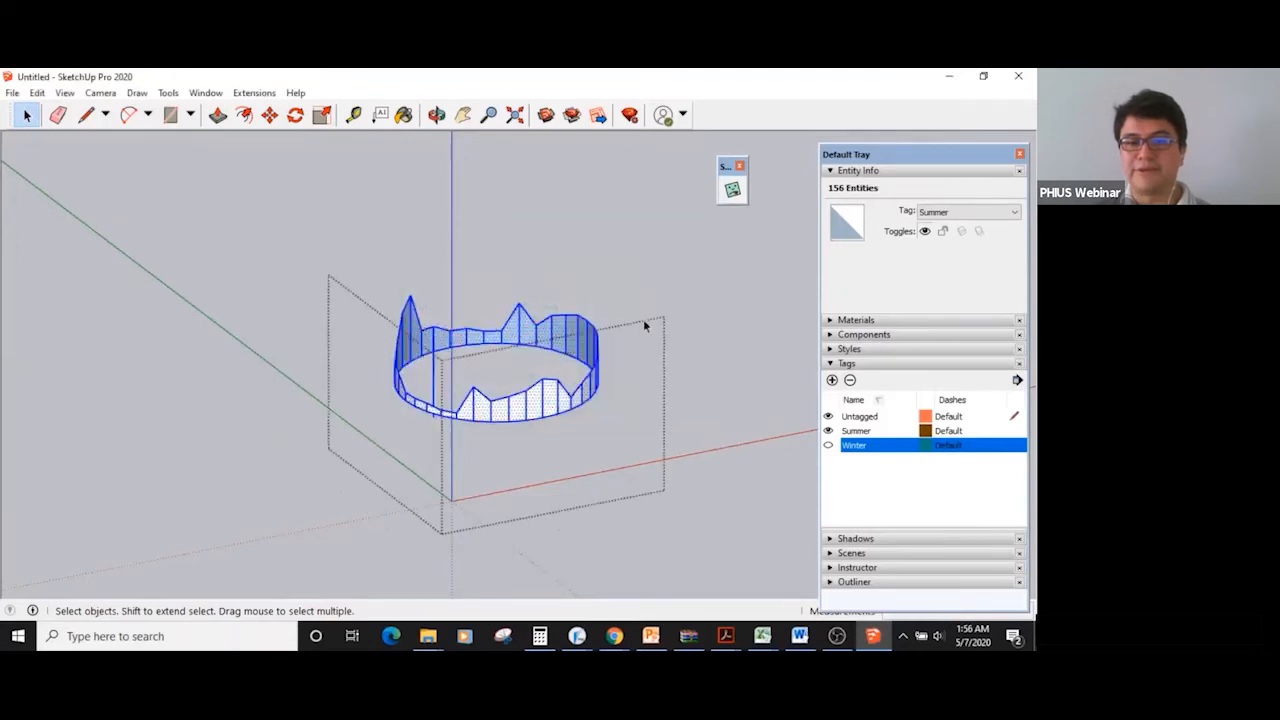
{"action": "left_click", "coordinate": [753, 433]}
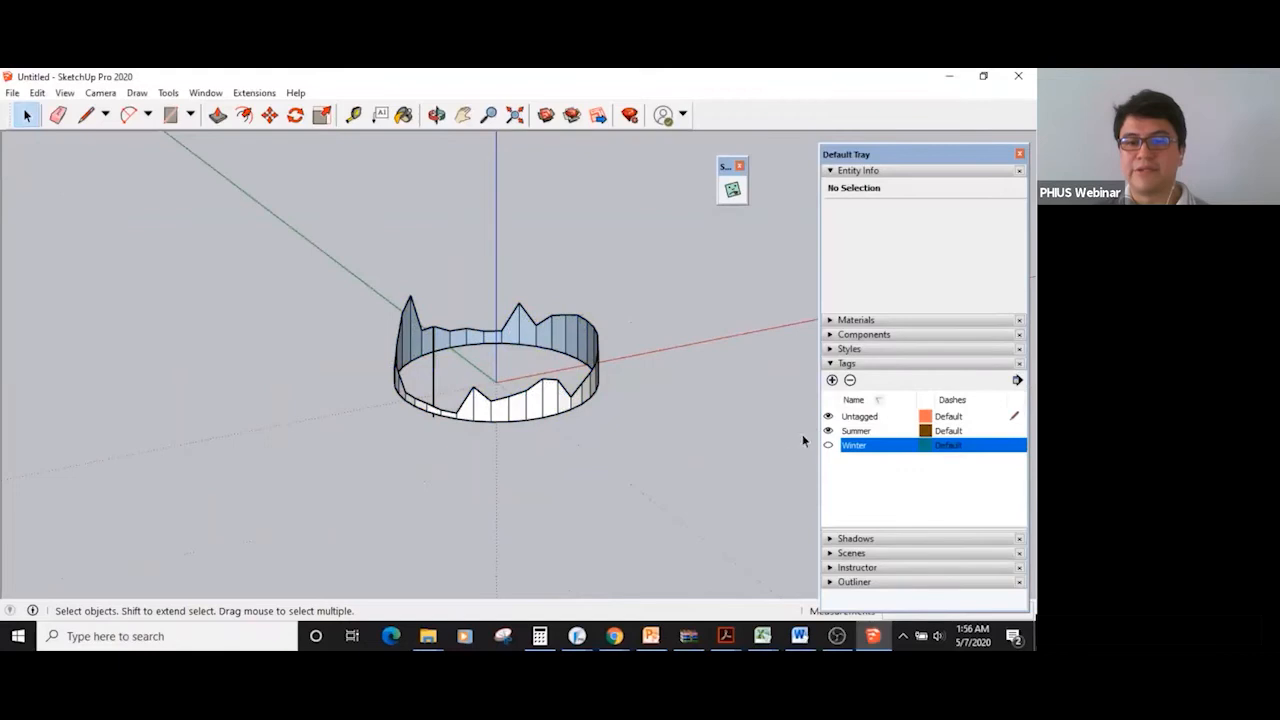
Show the Winter tag, hide the Summer tag and open the Winter shading group for editing
{"action": "left_click", "coordinate": [828, 446]}
{"action": "left_click", "coordinate": [828, 431]}
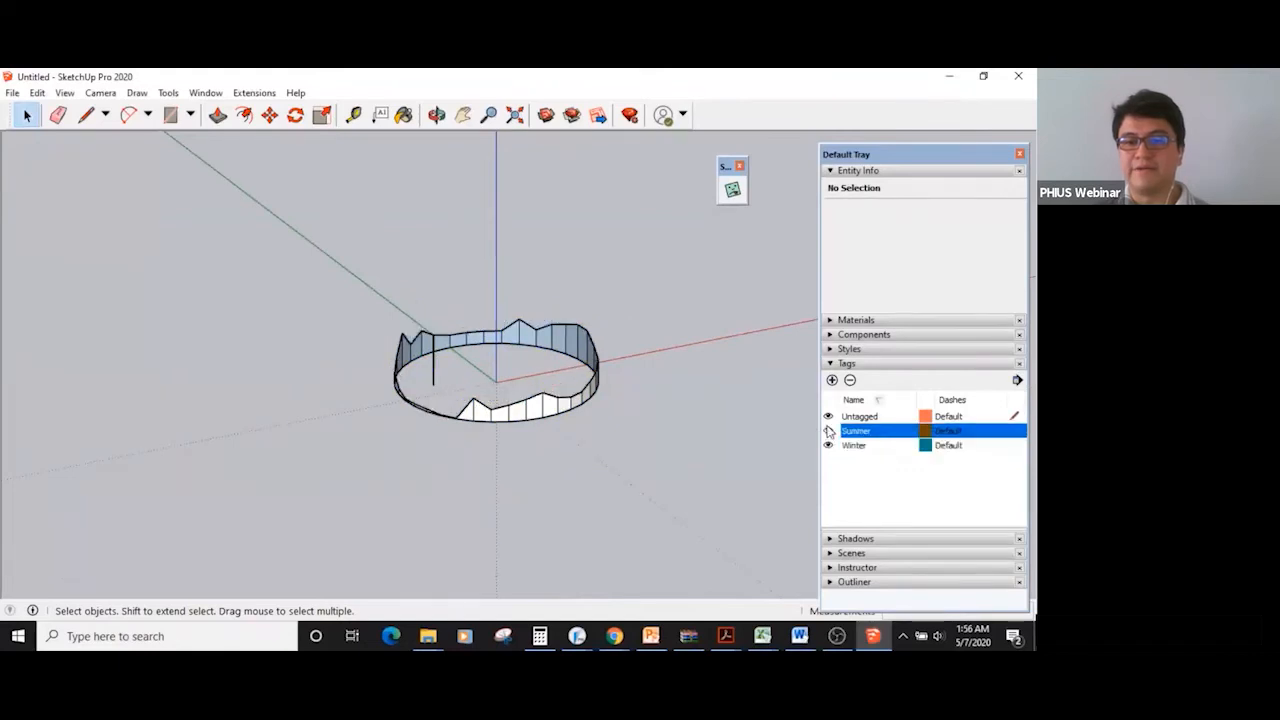
{"action": "left_click", "coordinate": [536, 406]}
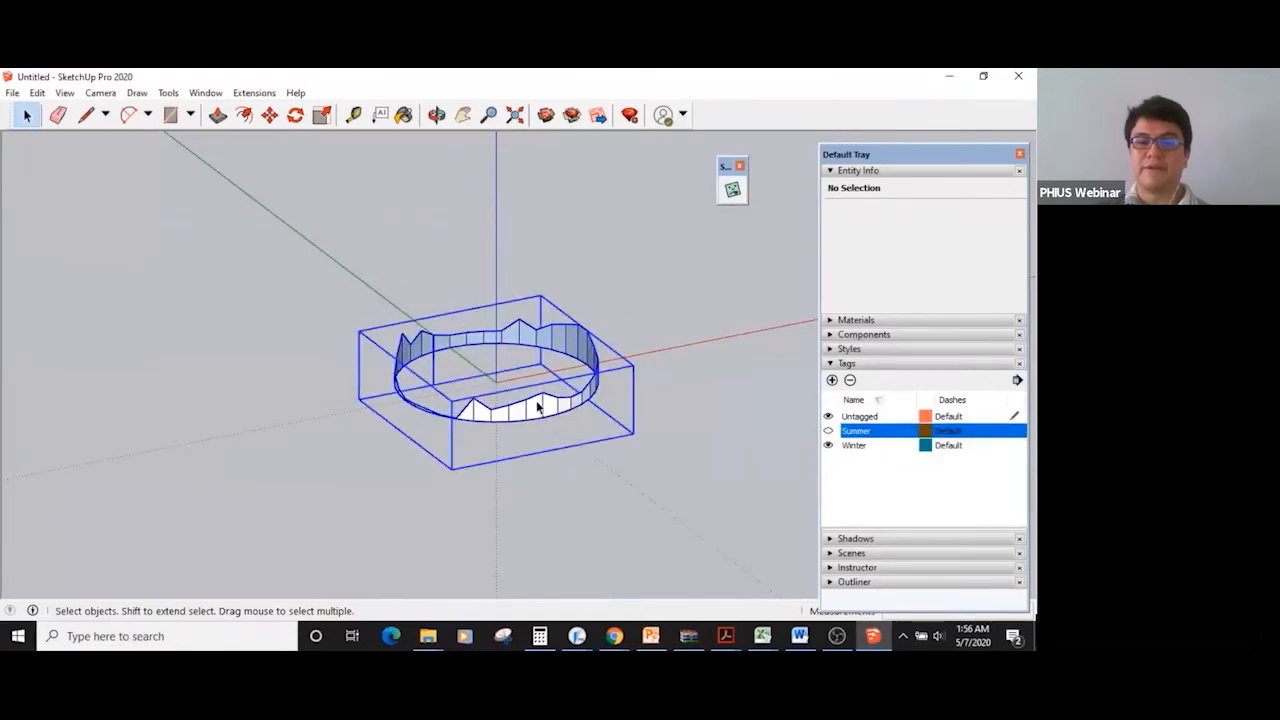
{"action": "right_click", "coordinate": [536, 406]}
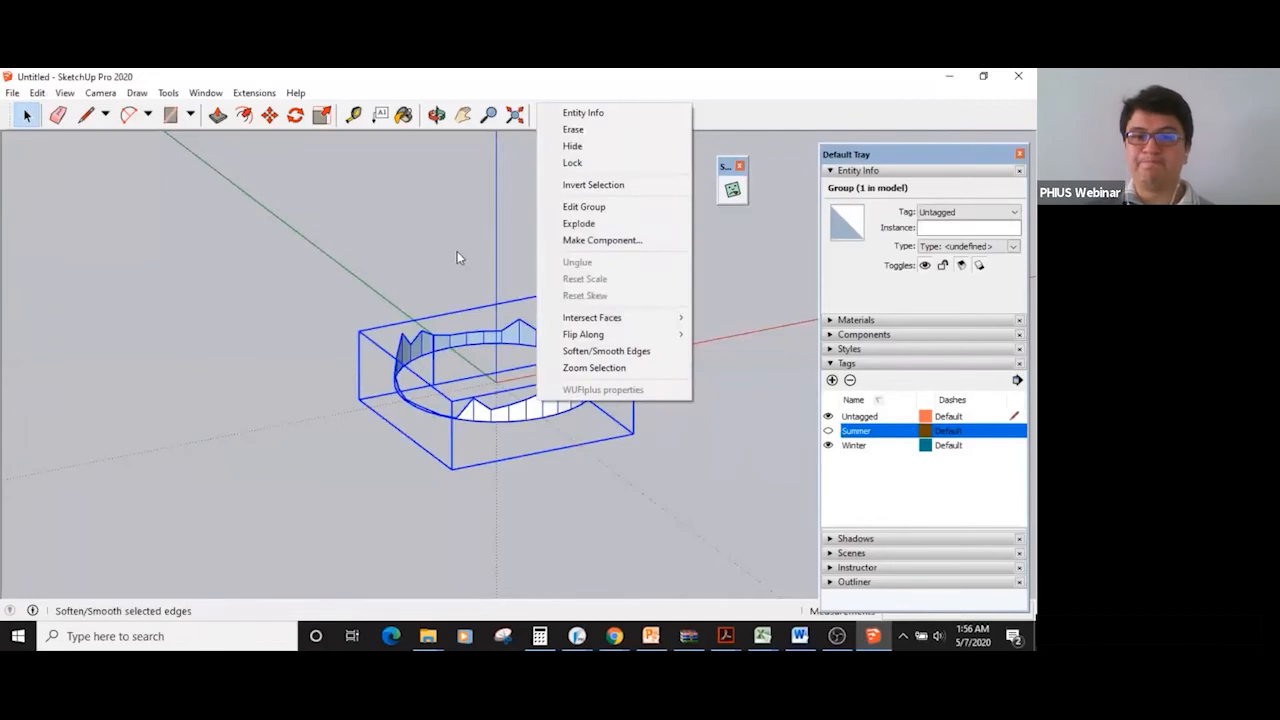
{"action": "left_click", "coordinate": [584, 206]}
Set the WUFIplus properties of all Winter ring geometry to type Opaque with Outer air on both the inner and outer sides
{"action": "triple_click", "coordinate": [468, 400]}
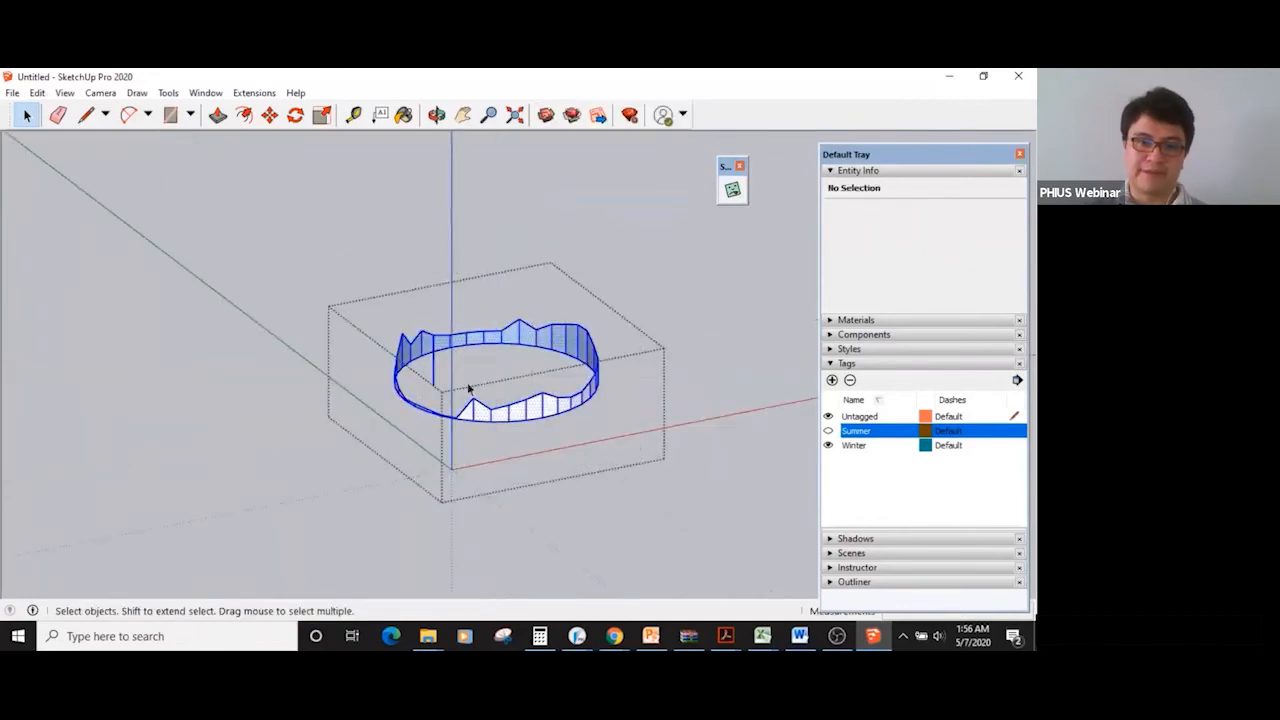
{"action": "right_click", "coordinate": [521, 336]}
{"action": "left_click", "coordinate": [587, 572]}
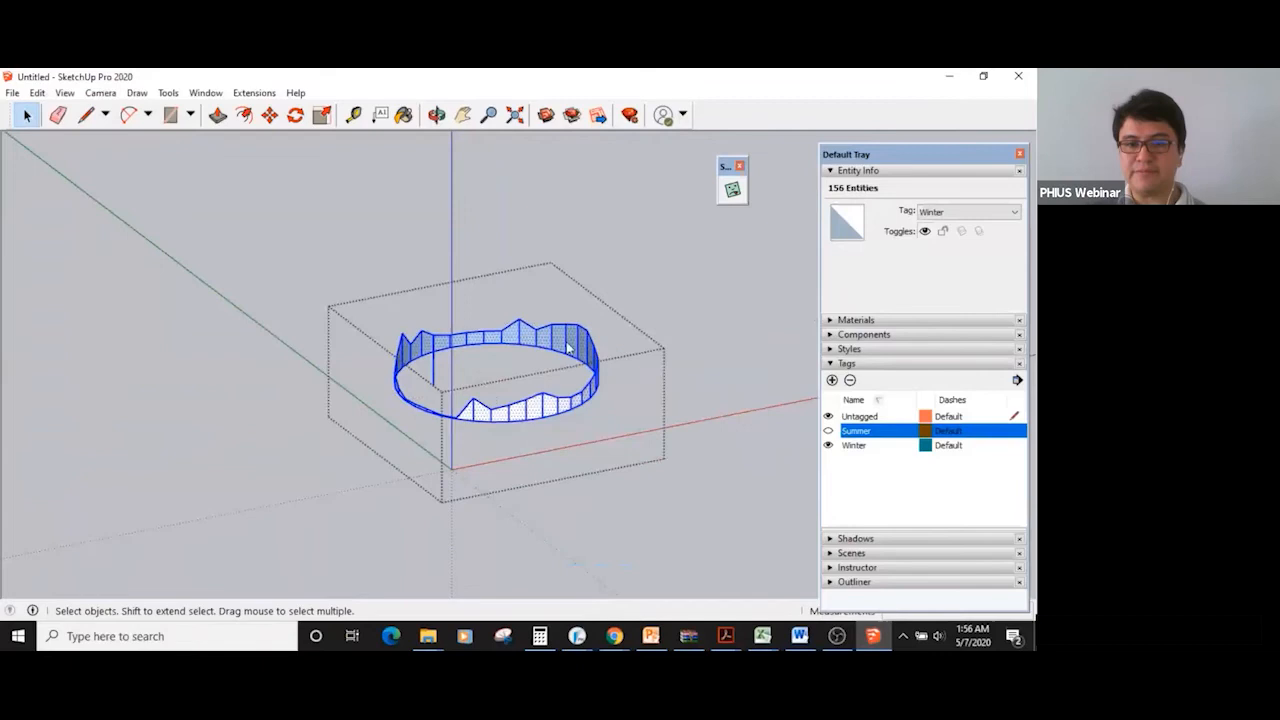
{"action": "left_click", "coordinate": [578, 310]}
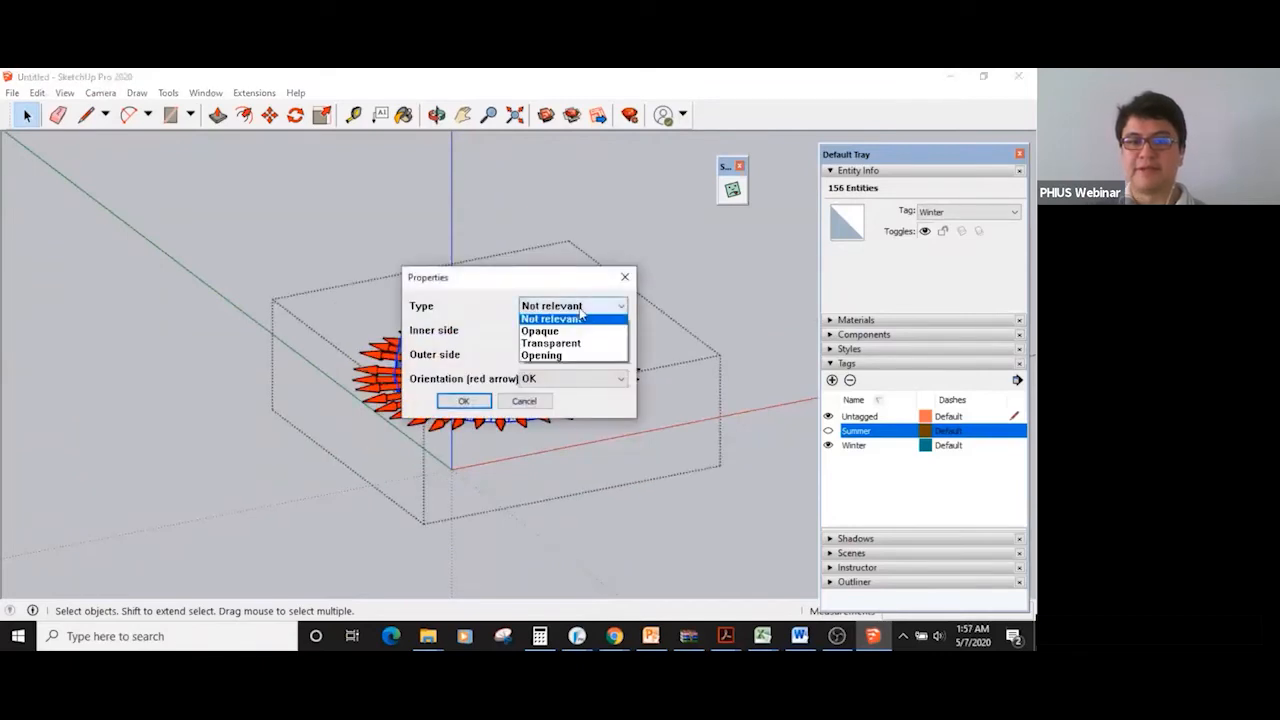
{"action": "left_click", "coordinate": [556, 330]}
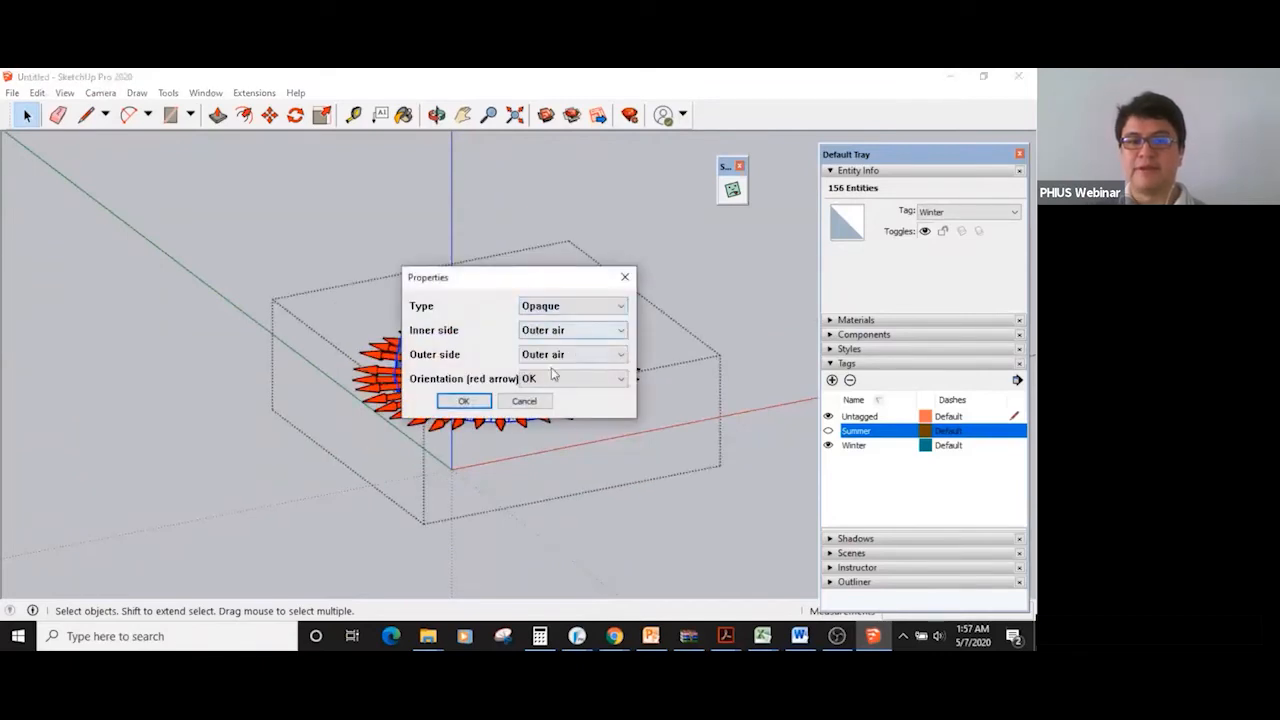
{"action": "left_click", "coordinate": [464, 401]}
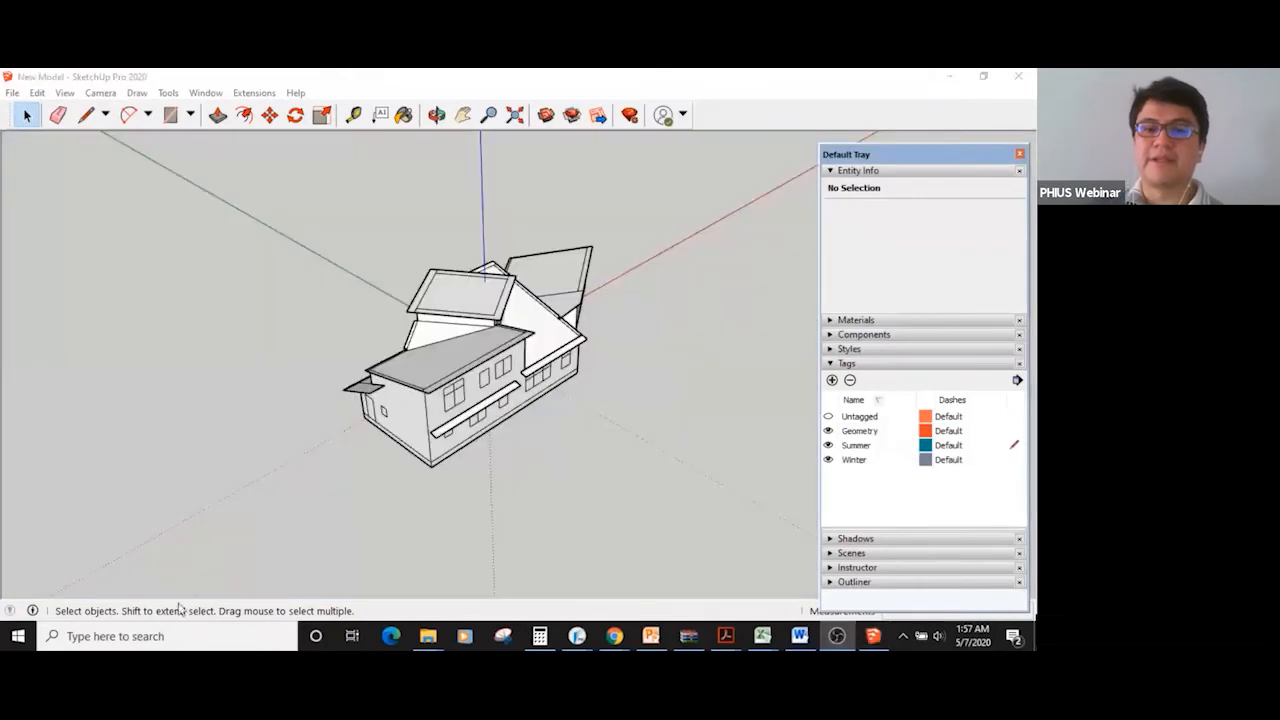
Examine the position of the house geometry within the combined Summer and Winter shading rings from several angles
{"action": "scroll", "coordinate": [236, 432], "scroll_direction": "down", "scroll_amount": 5}
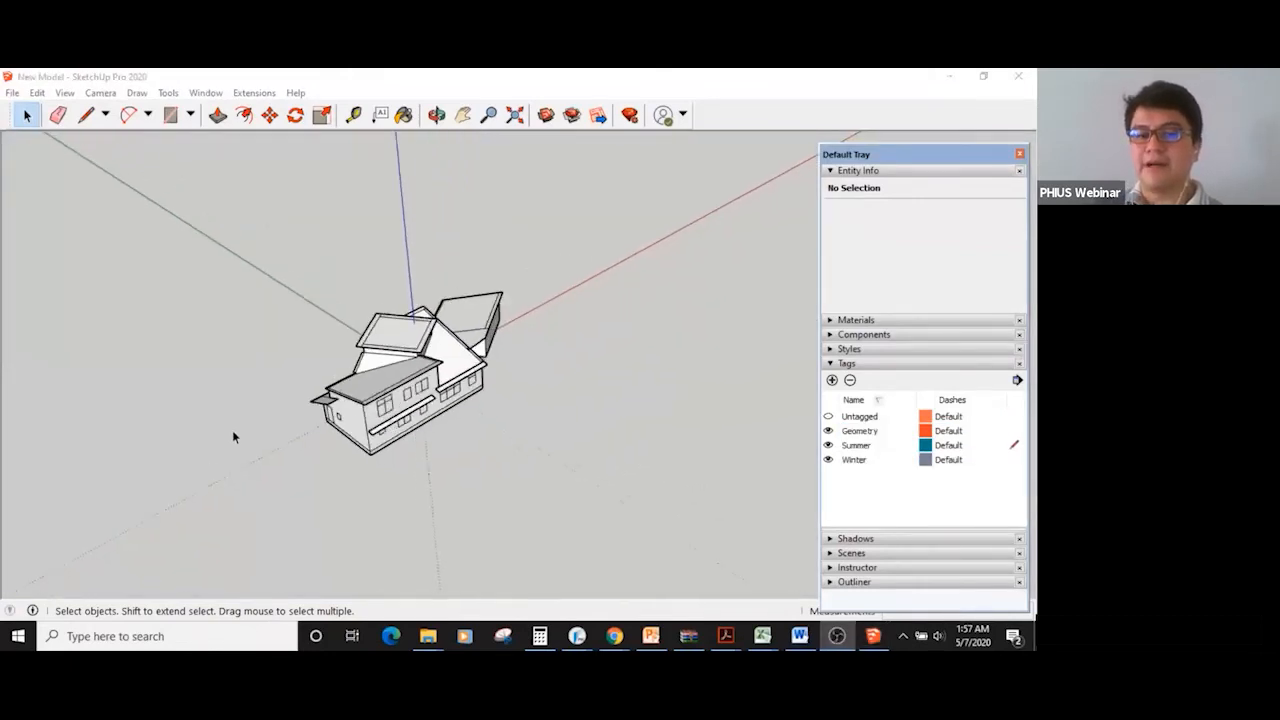
{"action": "scroll", "coordinate": [229, 437], "scroll_direction": "down", "scroll_amount": 3}
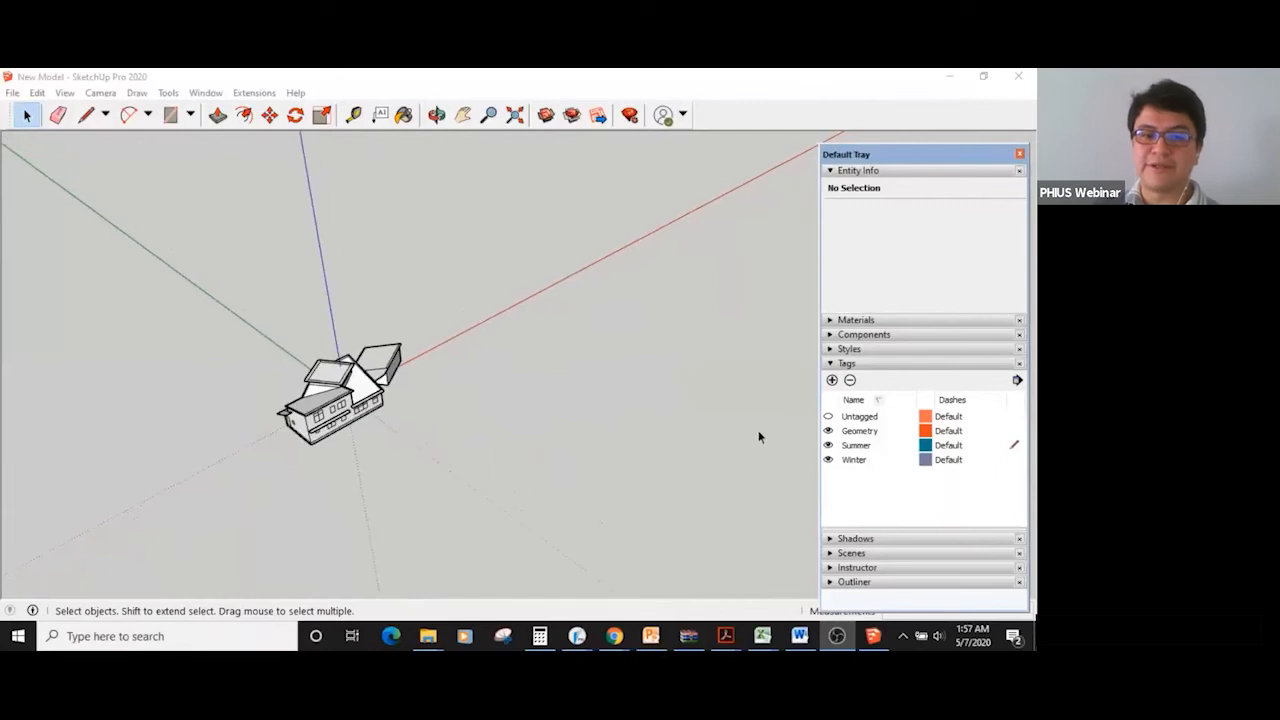
{"action": "left_click", "coordinate": [836, 431]}
{"action": "left_click", "coordinate": [828, 431]}
{"action": "left_click", "coordinate": [828, 431]}
{"action": "scroll", "coordinate": [478, 404], "scroll_direction": "down", "scroll_amount": 3}
{"action": "scroll", "coordinate": [459, 389], "scroll_direction": "down", "scroll_amount": 6}
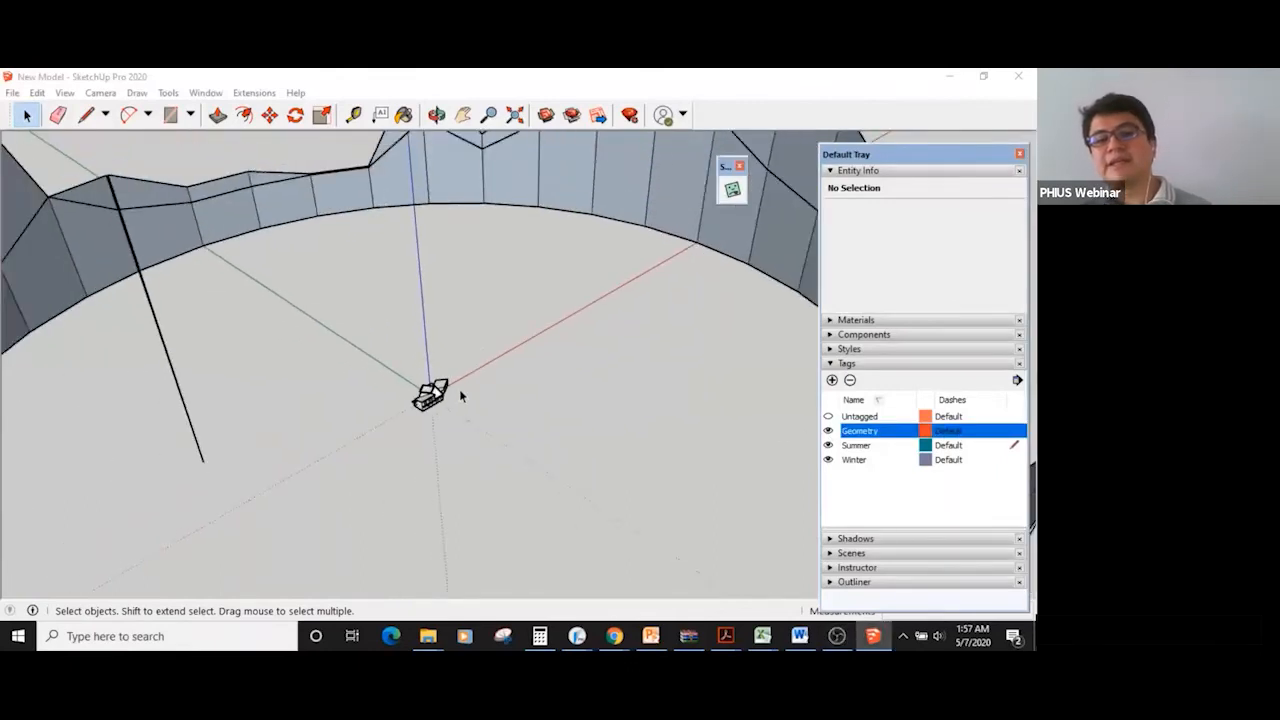
{"action": "scroll", "coordinate": [459, 389], "scroll_direction": "down", "scroll_amount": 1}
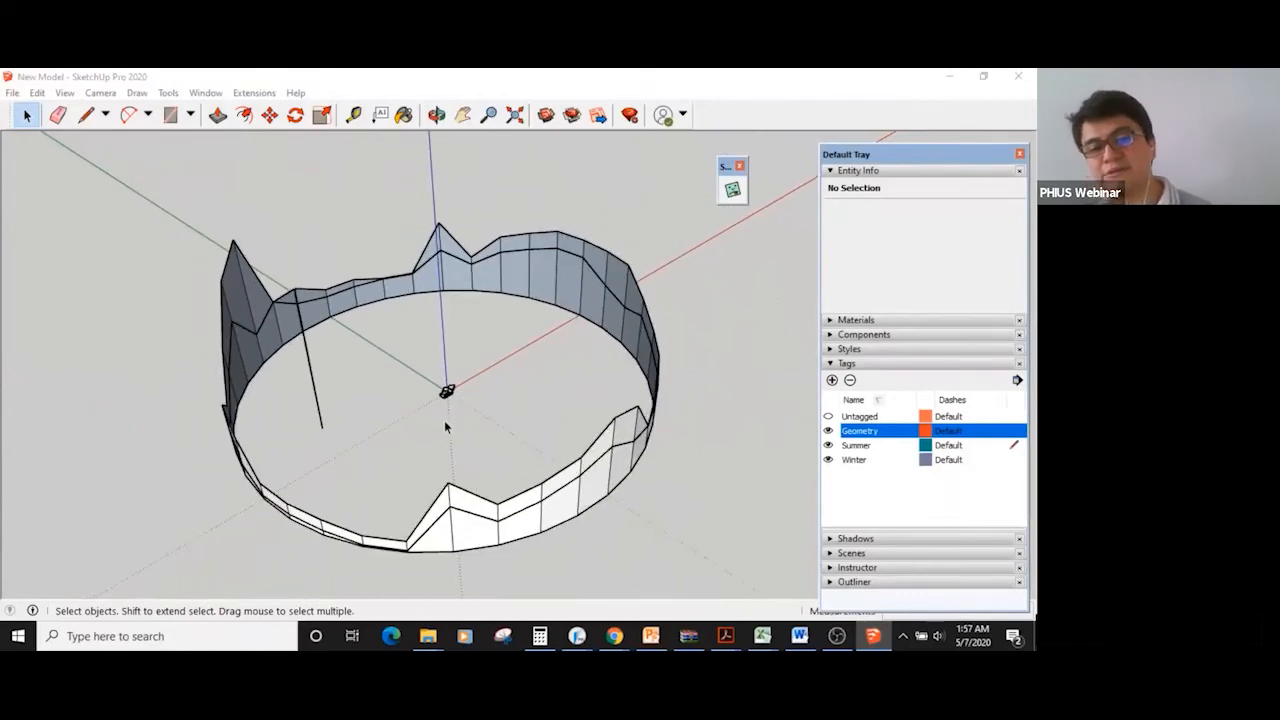
{"action": "key", "text": "o"}
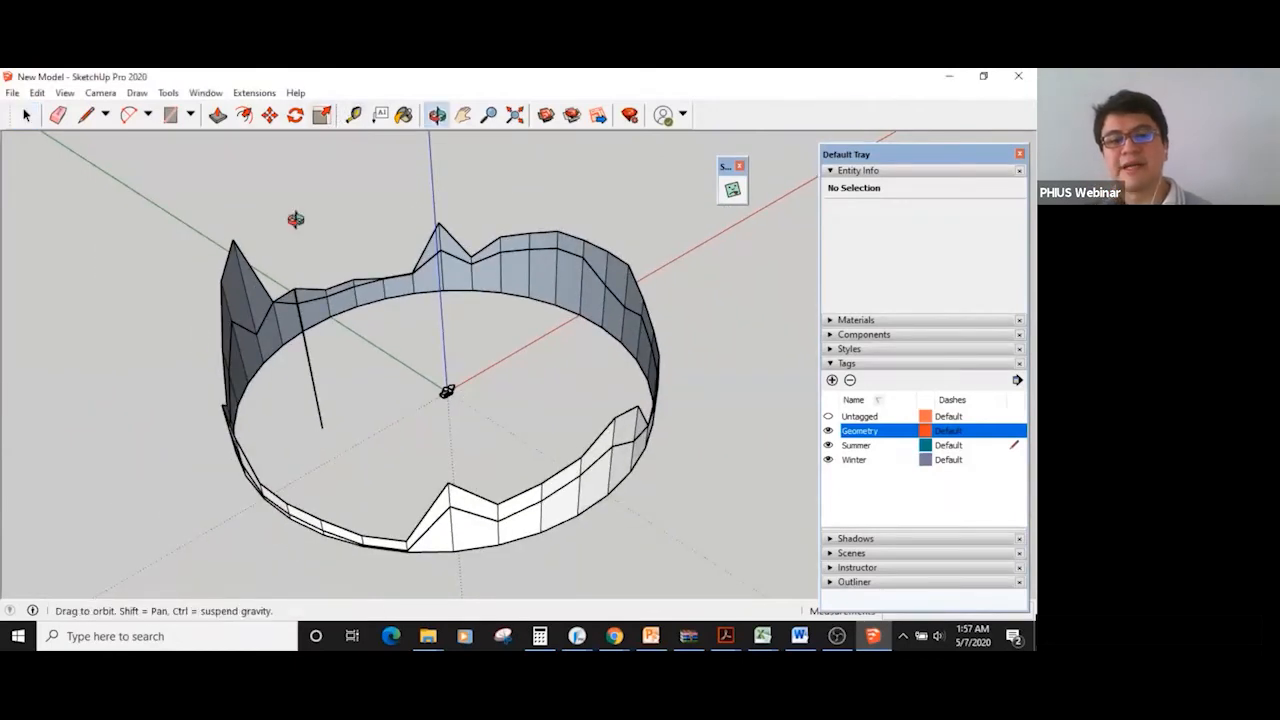
{"action": "left_click_drag", "start_coordinate": [200, 420], "coordinate": [771, 289]}
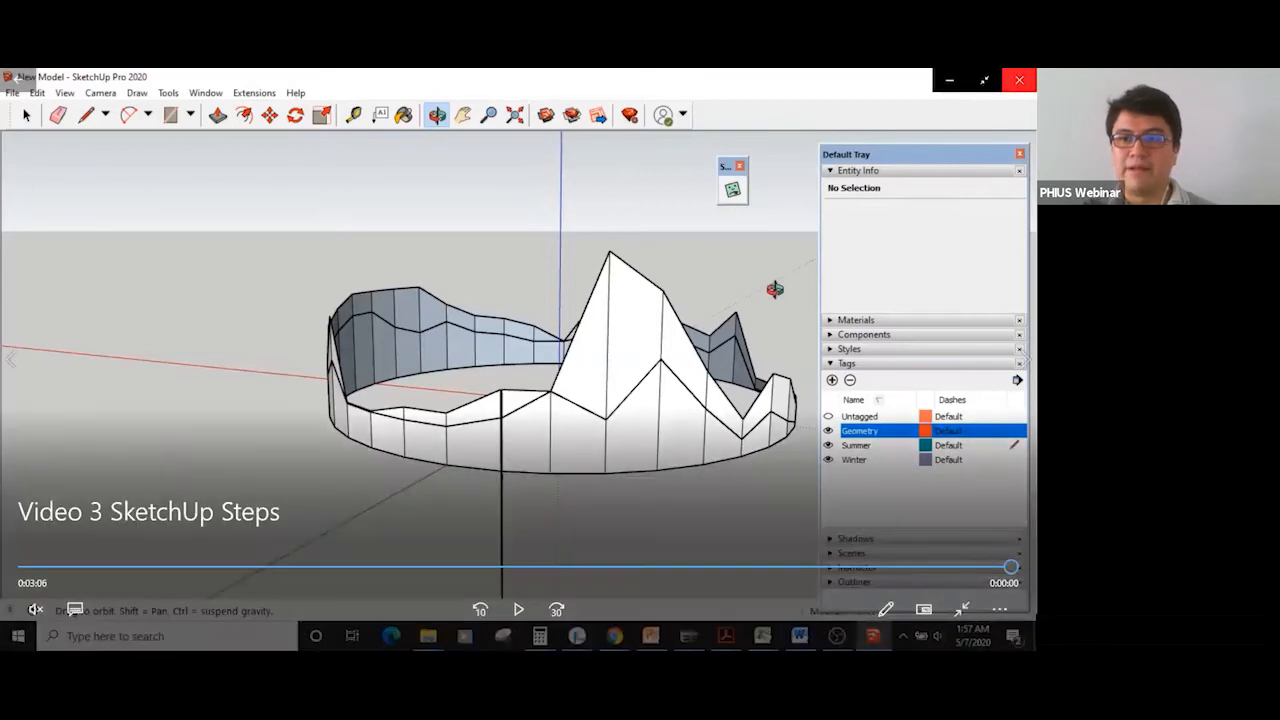
{"action": "left_click", "coordinate": [1019, 80]}
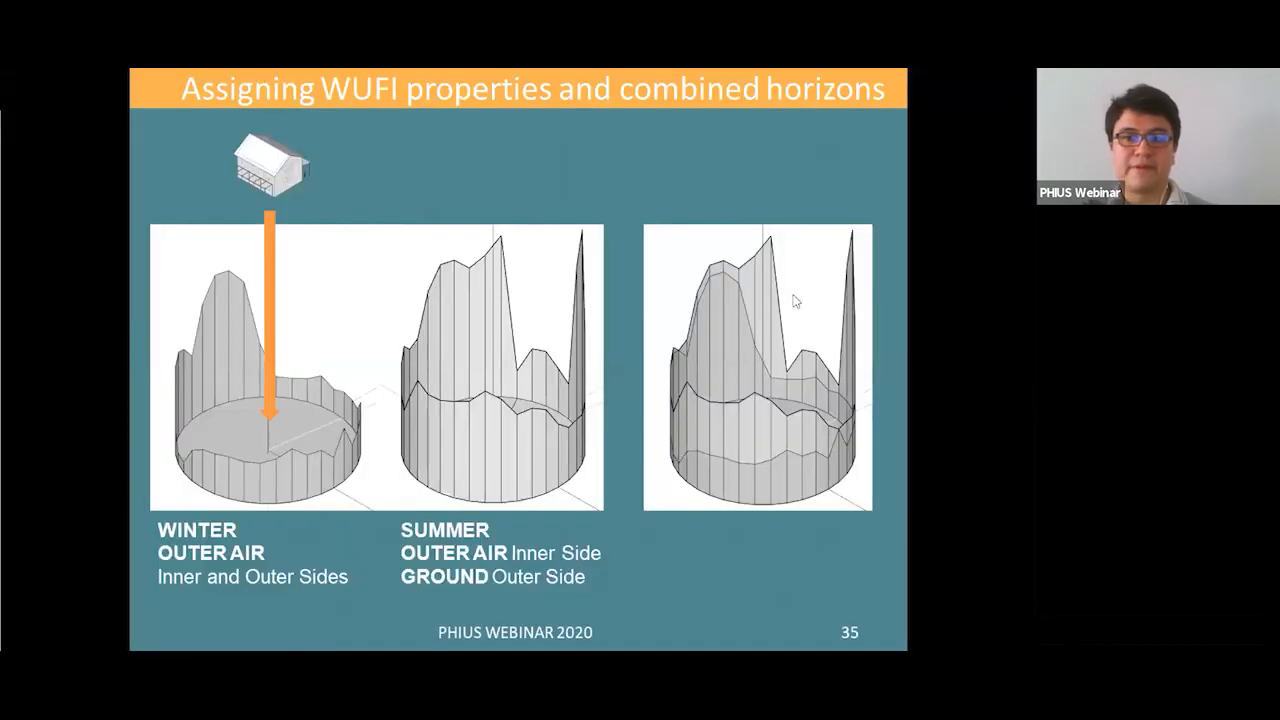
{"action": "left_click", "coordinate": [754, 352]}
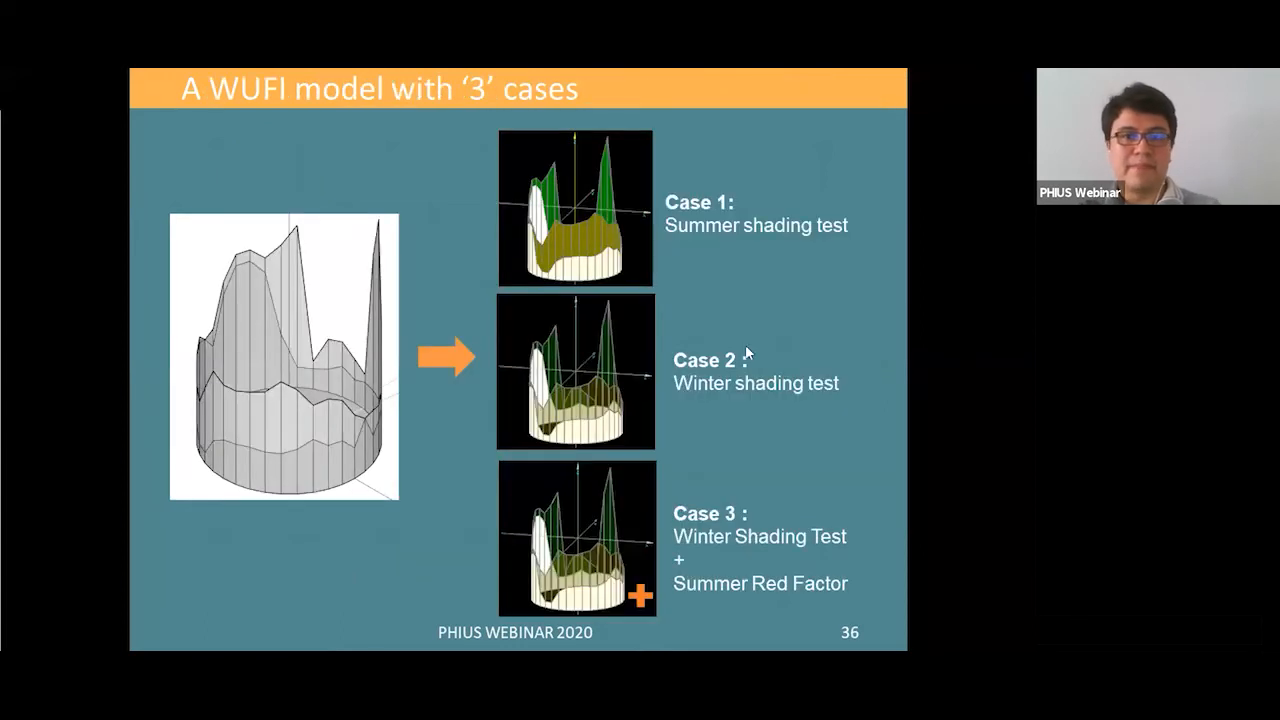